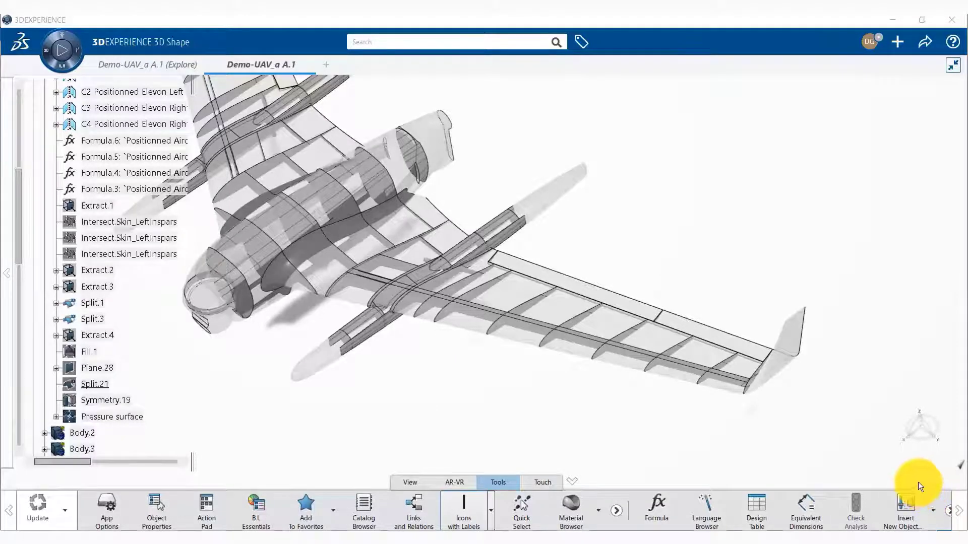
- Show the Nodes and Elements meshes on the UAV model
scroll(111, 271, "down", 5)
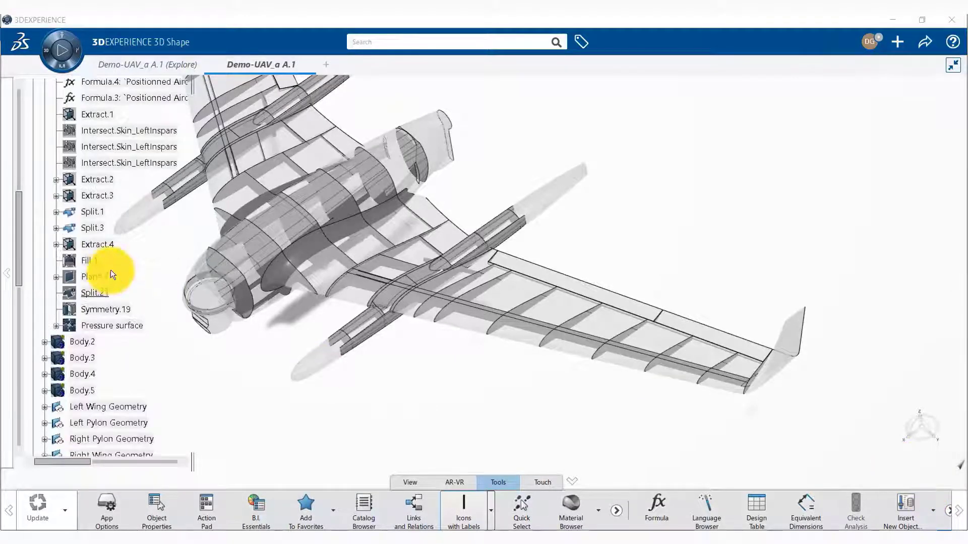
scroll(110, 270, "down", 3)
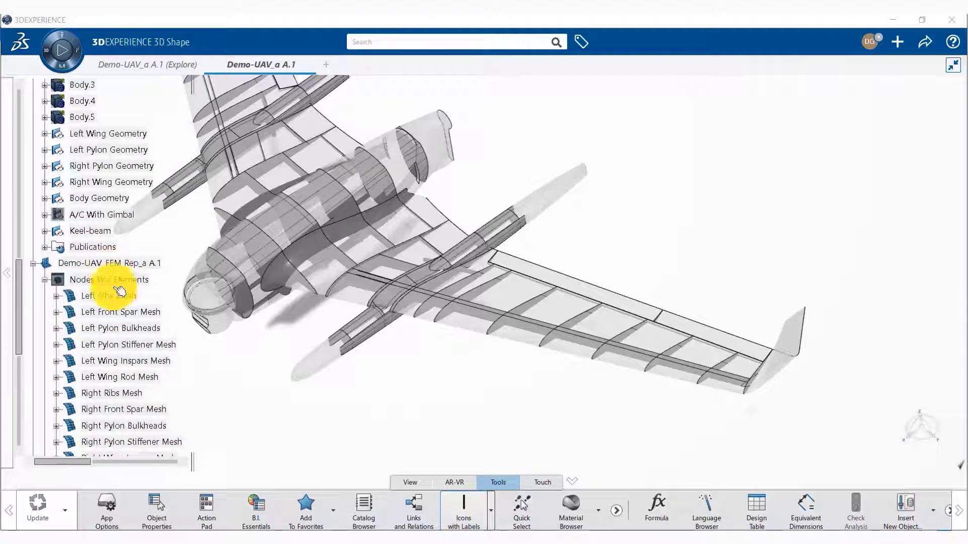
right_click(117, 281)
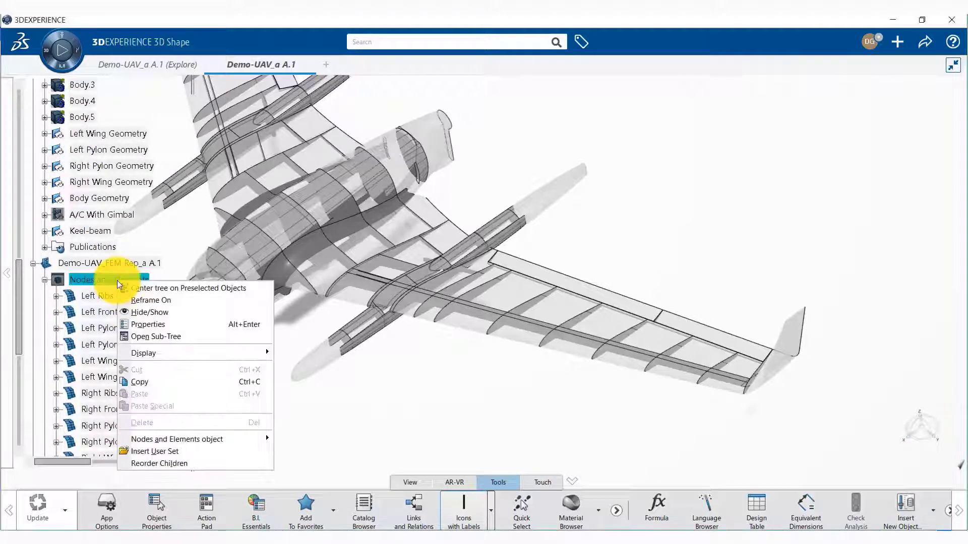
left_click(172, 312)
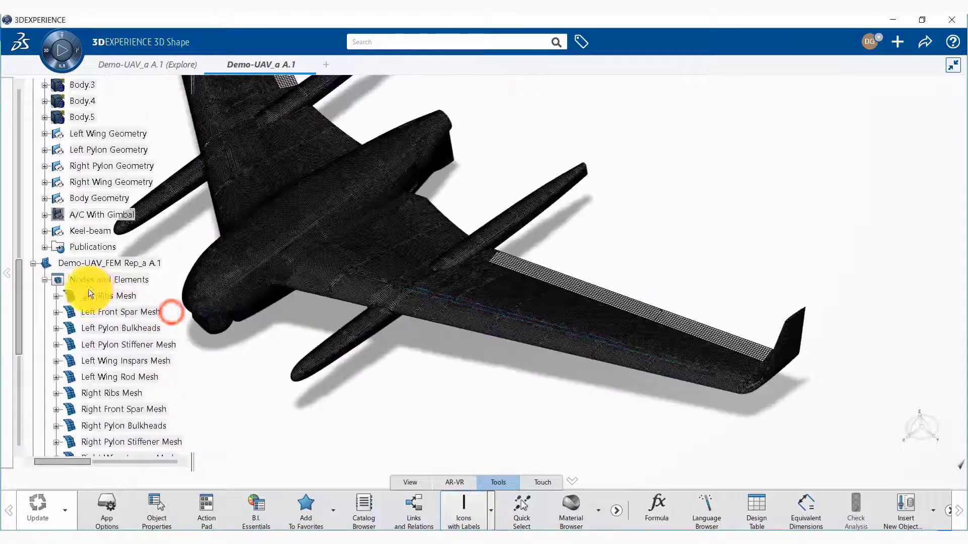
scroll(92, 286, "down", 1)
mouse_move(585, 399)
middle_mouse_down()
mouse_move(612, 411)
mouse_move(558, 400)
mouse_move(558, 388)
mouse_move(570, 408)
middle_mouse_up()
- Hide the Skin Mesh to reveal the internal ribs, spars and bulkheads
scroll(81, 302, "down", 1)
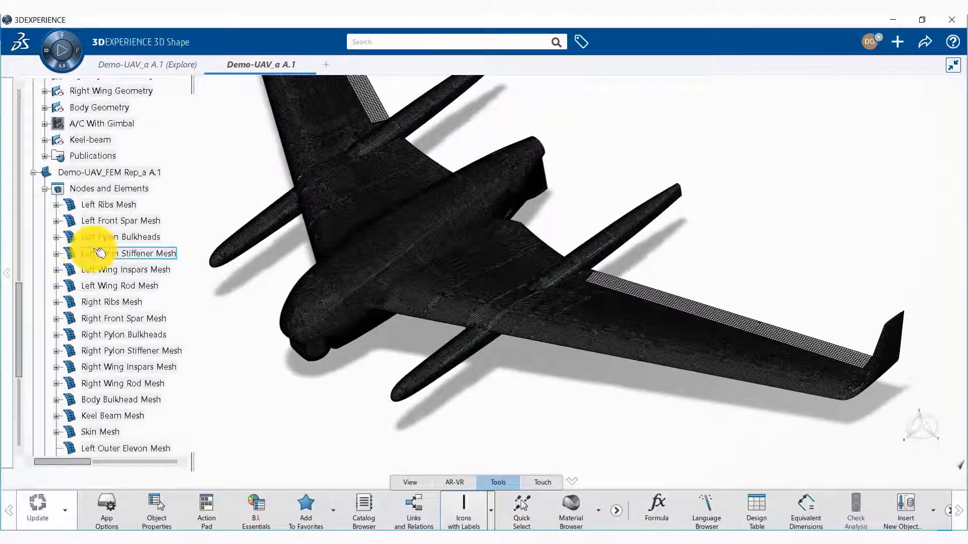
scroll(96, 234, "down", 1)
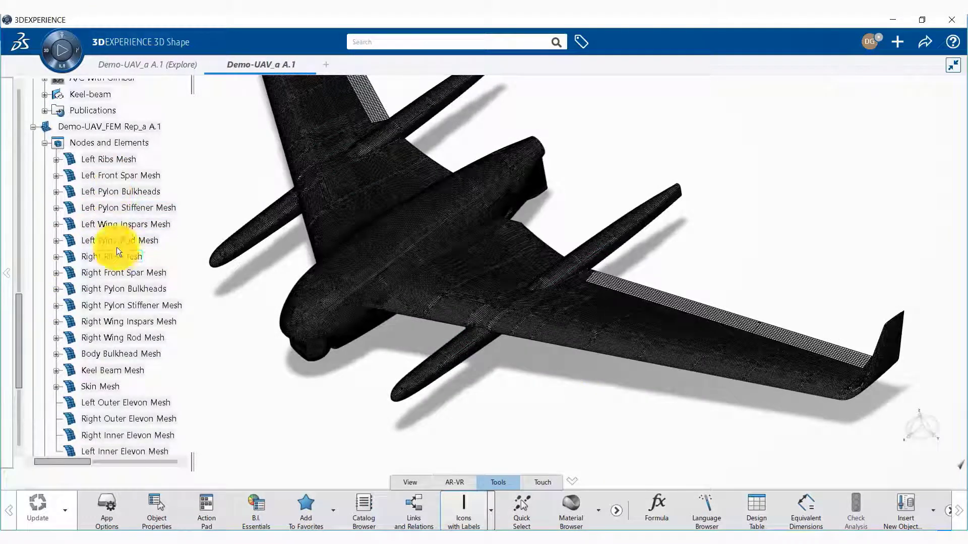
scroll(117, 250, "down", 1)
left_click(112, 342)
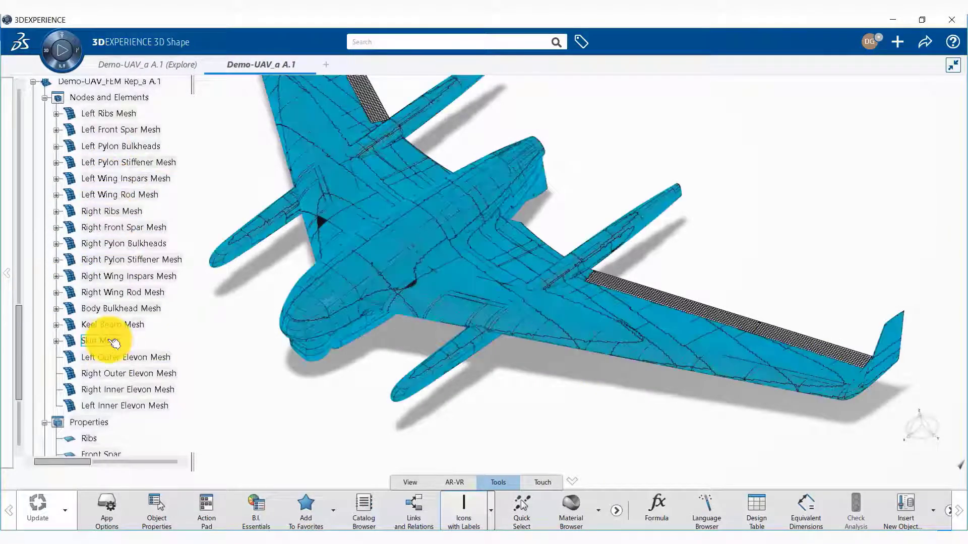
right_click(113, 343)
left_click(166, 374)
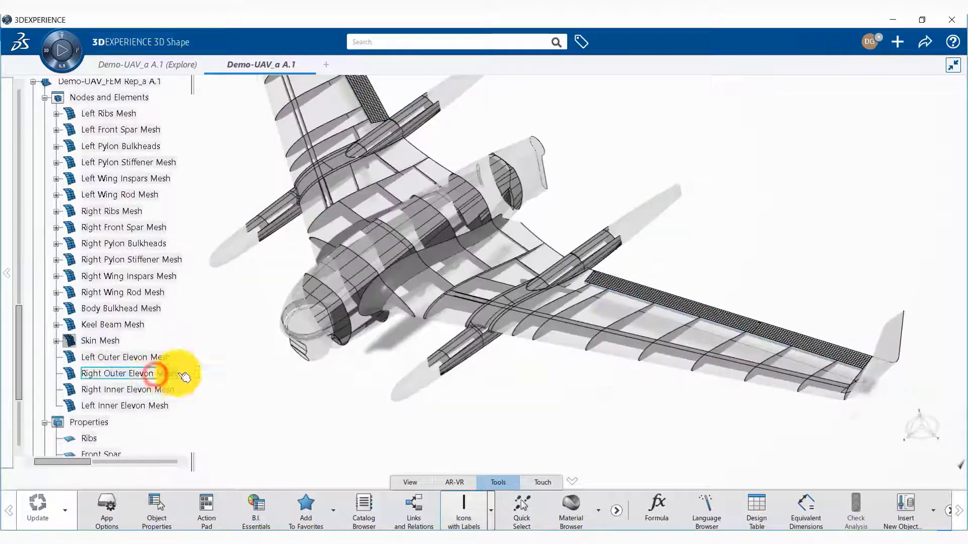
middle_click_drag(570, 382, 558, 403)
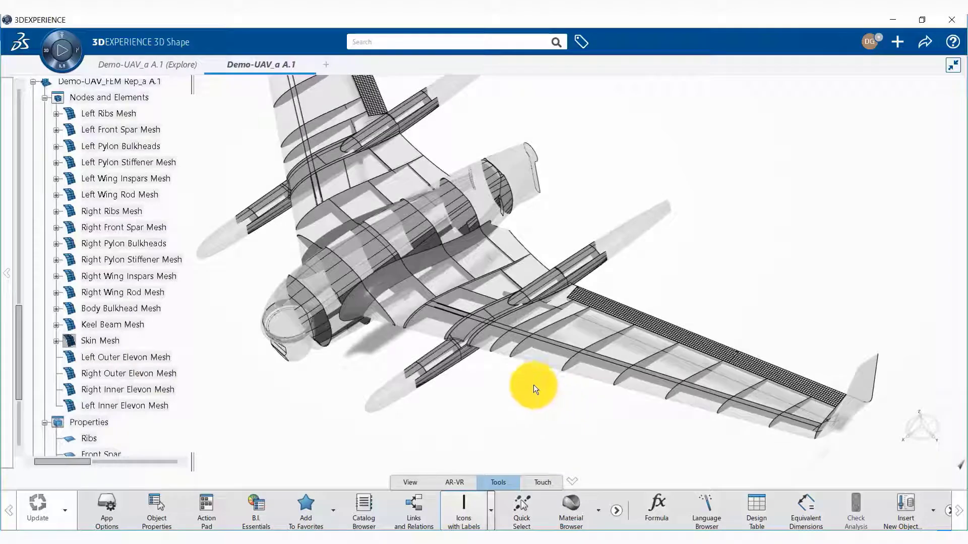
scroll(92, 236, "up", 3)
scroll(92, 236, "up", 15)
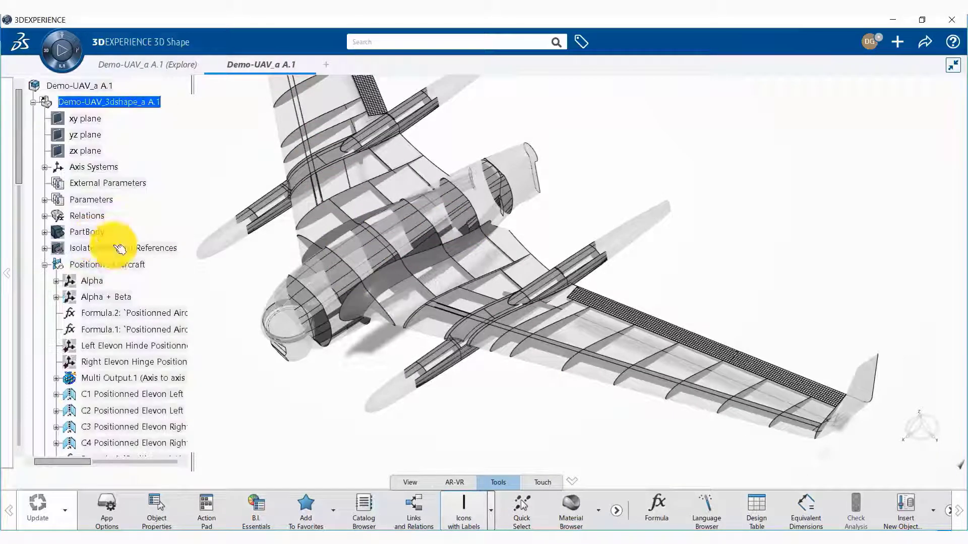
- Hide the Positionned Aircraft geometry and orbit in toward the wing structure
right_click(117, 265)
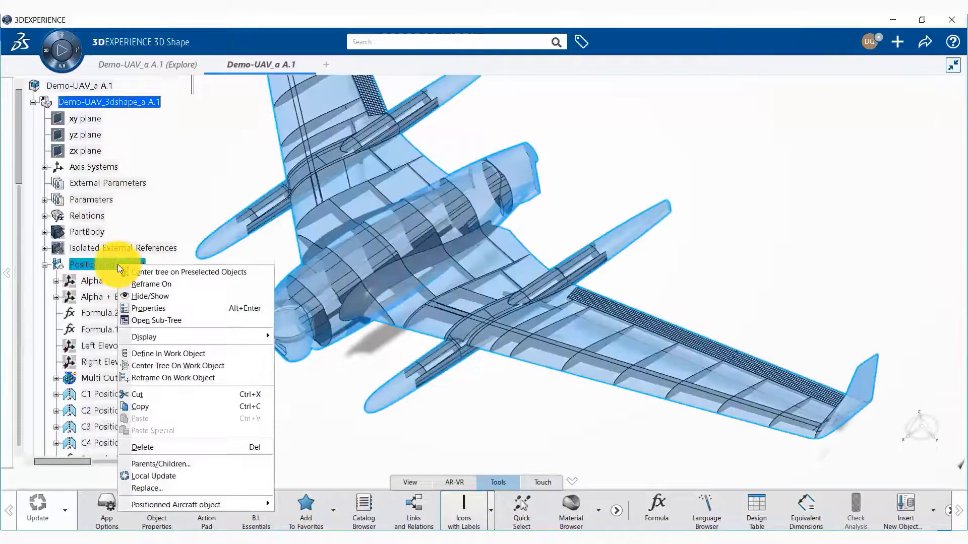
left_click(166, 297)
middle_click_drag(524, 405, 380, 405)
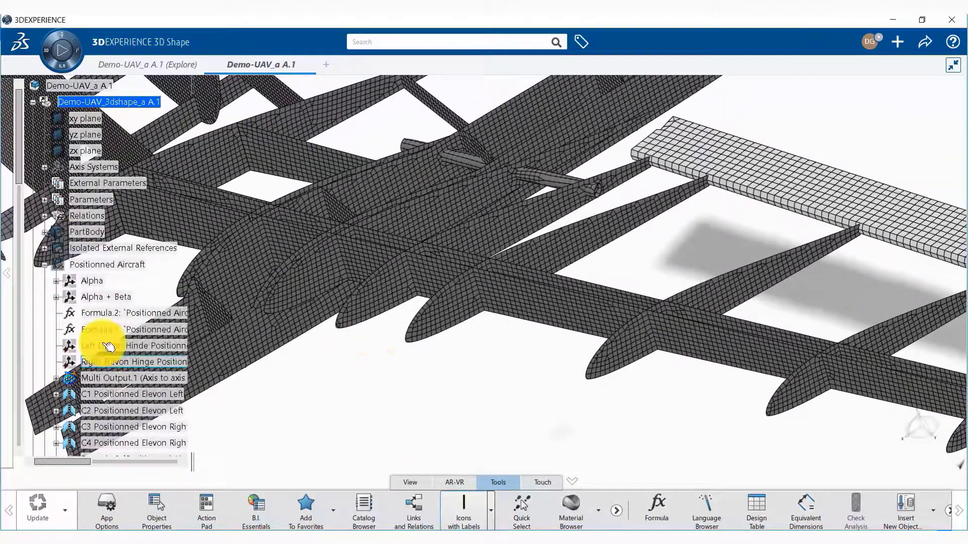
- Select the Demo-UAV_FEM Rep_a A.1 representation in the tree
scroll(91, 315, "down", 1)
scroll(105, 314, "down", 12)
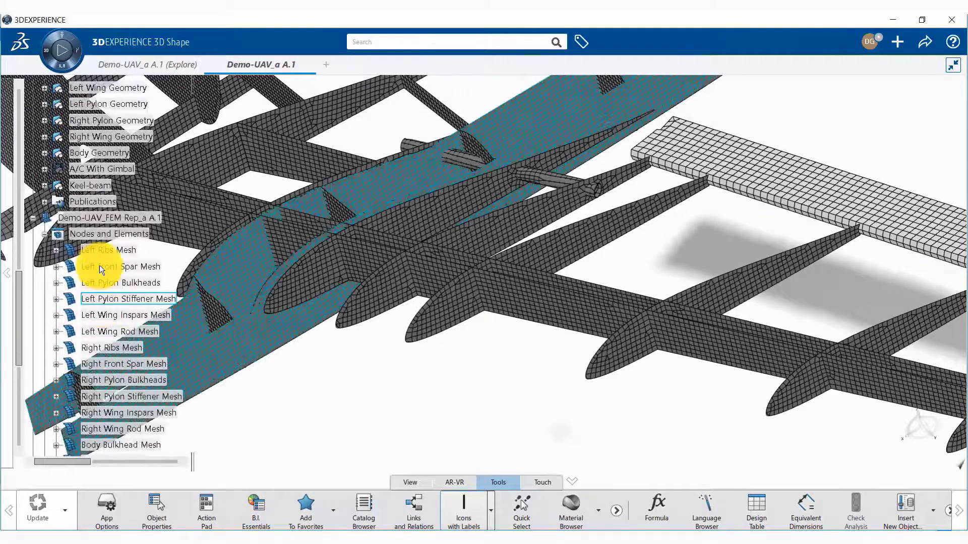
left_click(91, 216)
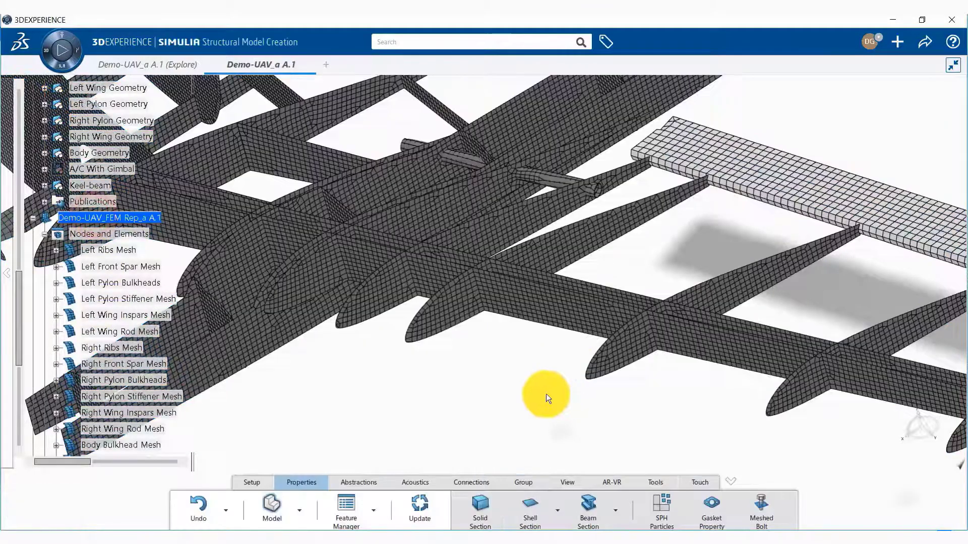
- Switch from Structural Model Creation to the Mesh Creation app
left_click(463, 410)
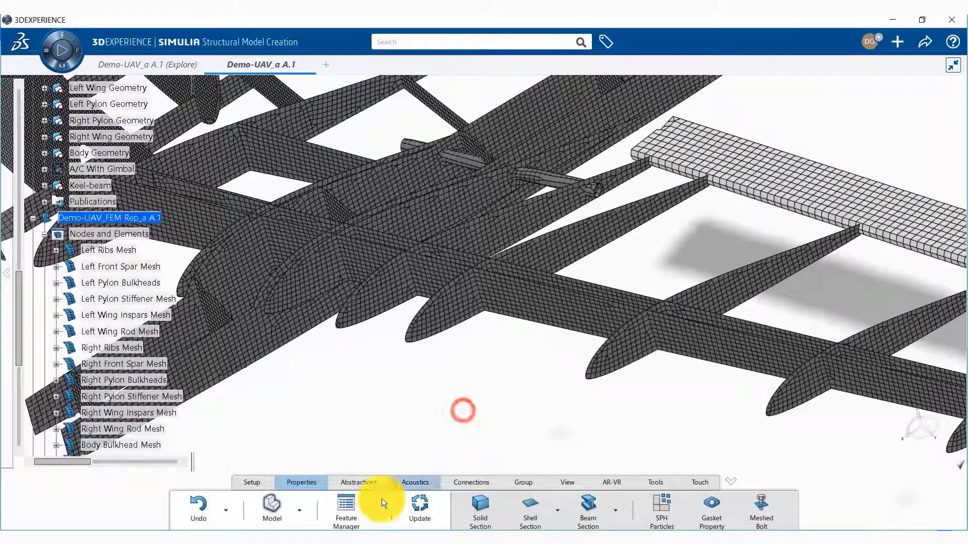
left_click(299, 510)
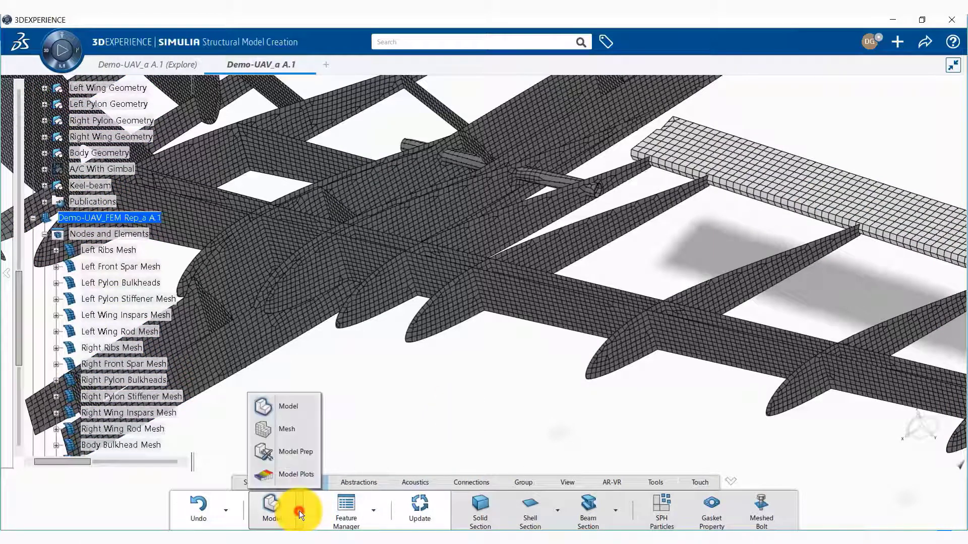
left_click(301, 434)
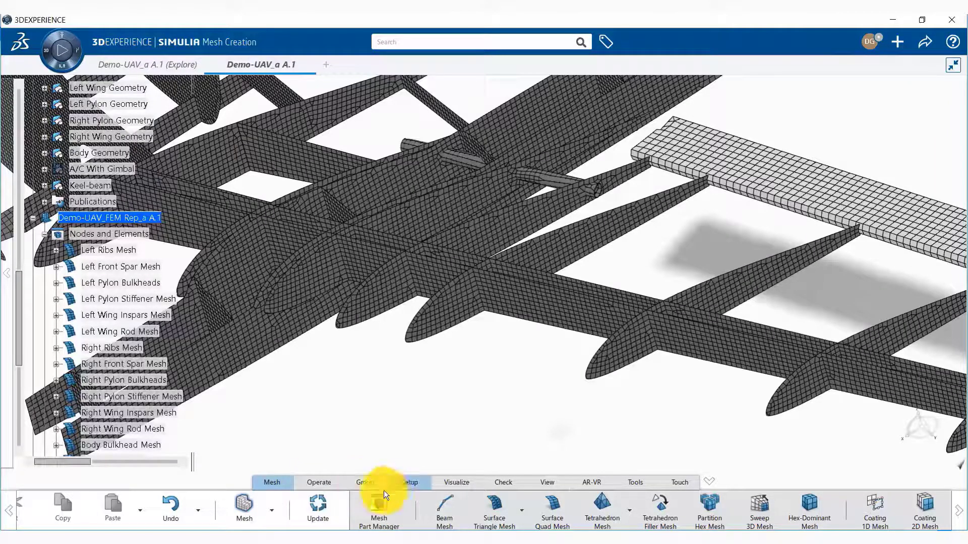
- Run a mesh quality analysis and check the aspect ratio and maximal angle results
left_click(504, 483)
left_click(512, 507)
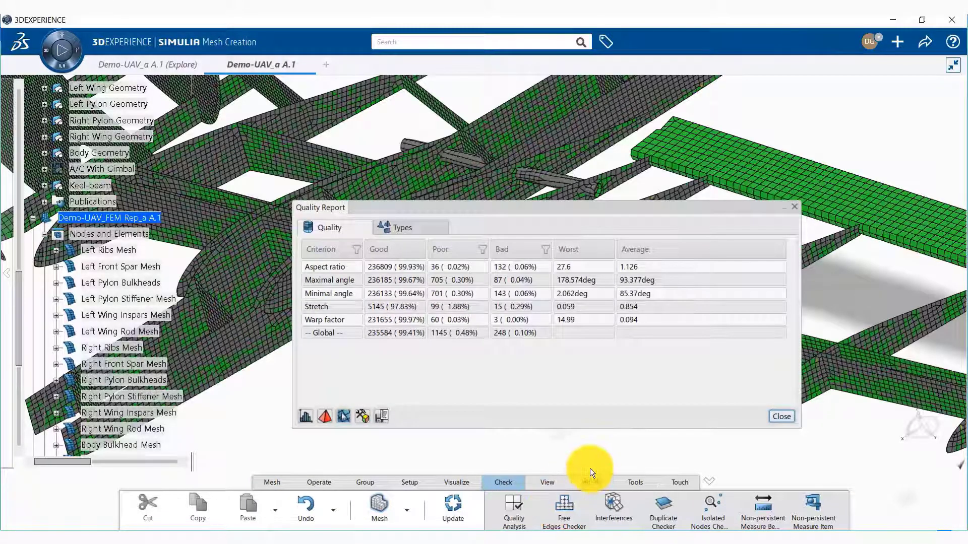
left_click(343, 268)
left_click(574, 279)
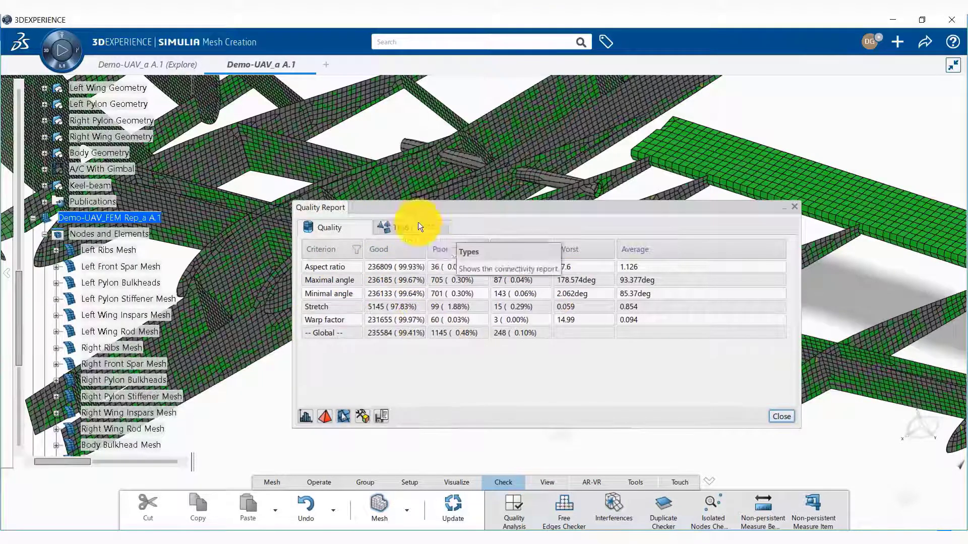
- Review the TR3 (2.22%) and QD4 (97.78%) element counts, then close the report
left_click(401, 227)
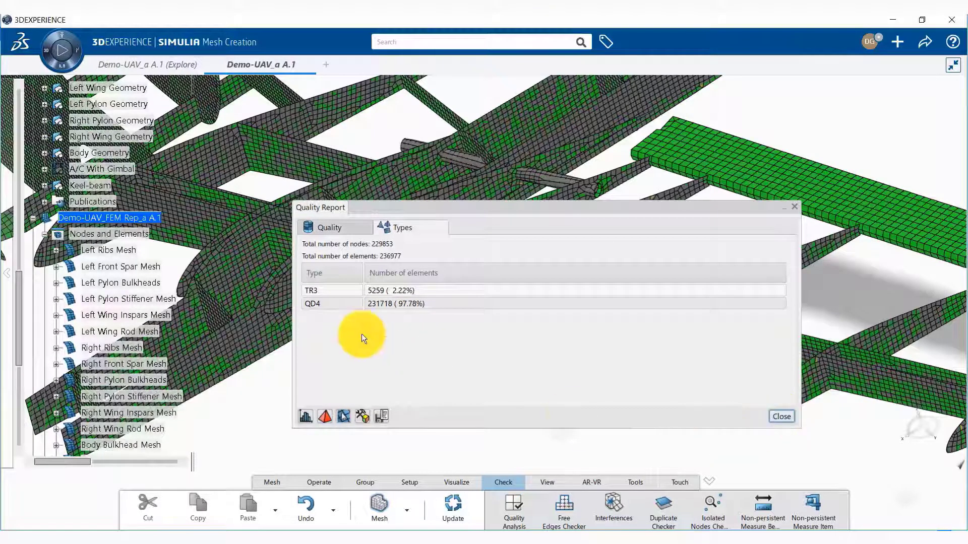
left_click(336, 294)
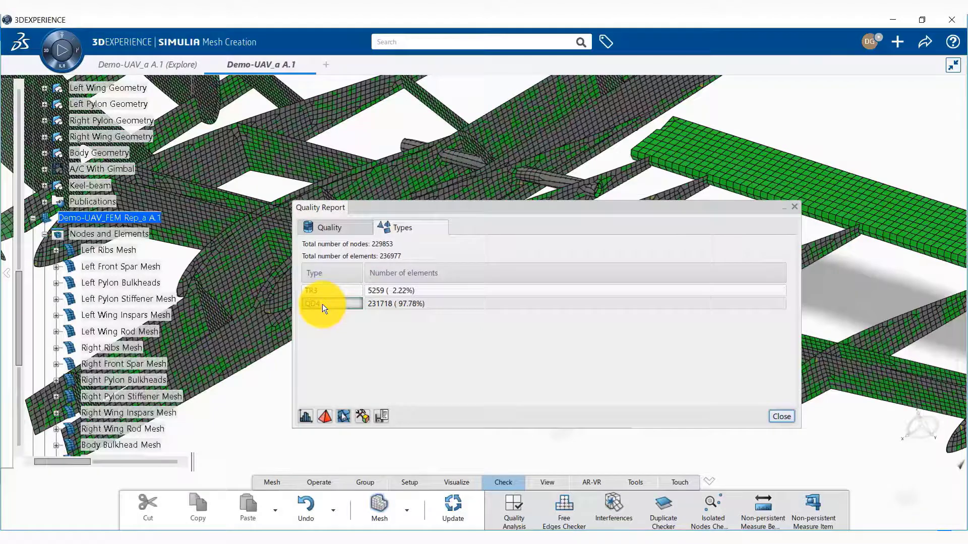
left_click(342, 288)
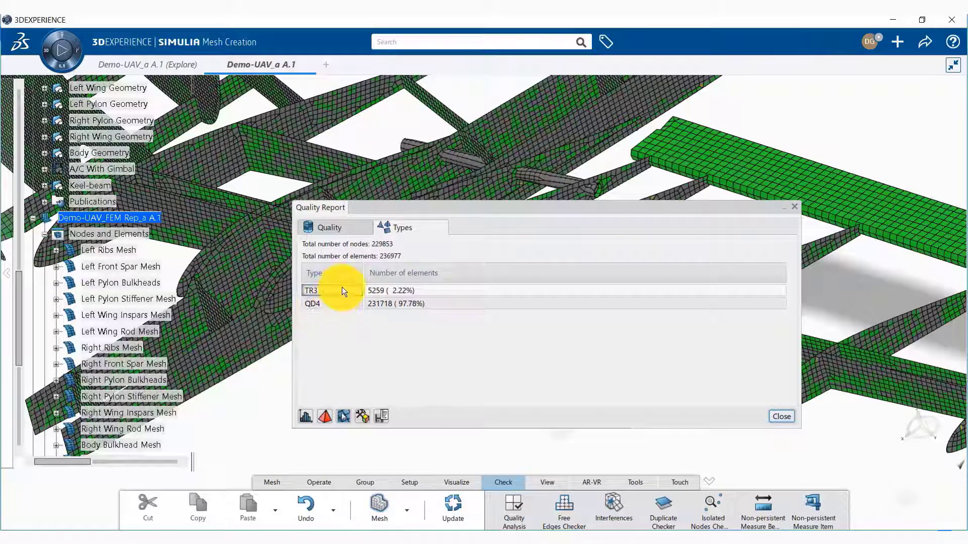
left_click(341, 298)
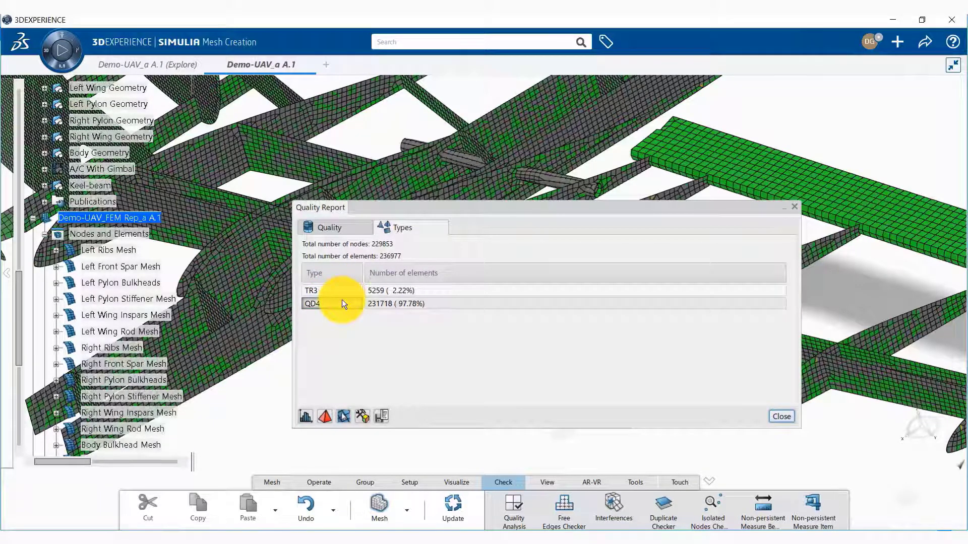
left_click(781, 418)
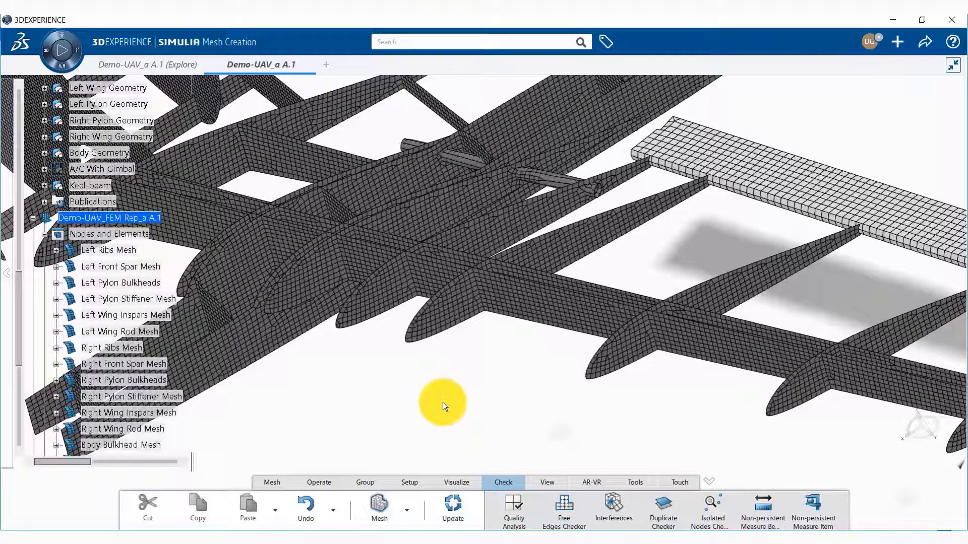
scroll(101, 346, "down", 2)
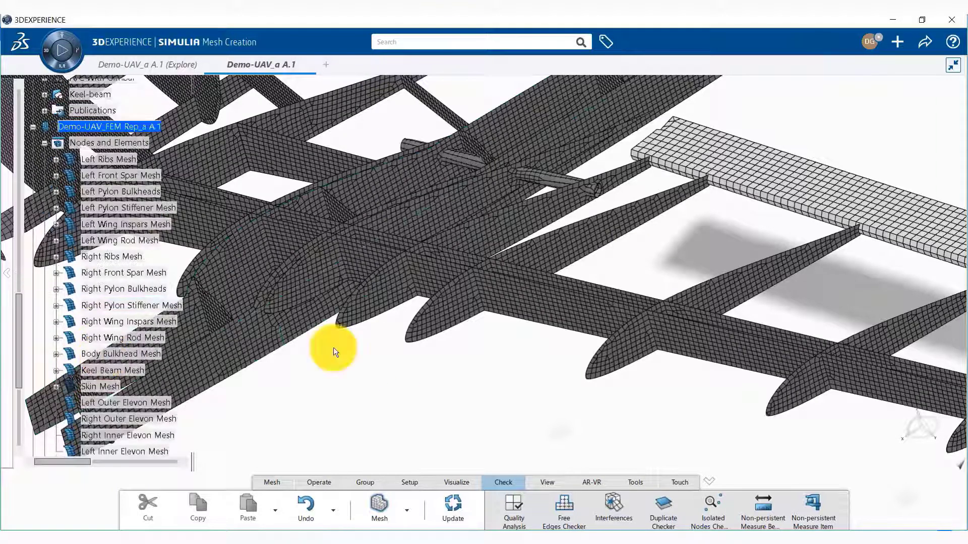
middle_click_drag(503, 357, 480, 380)
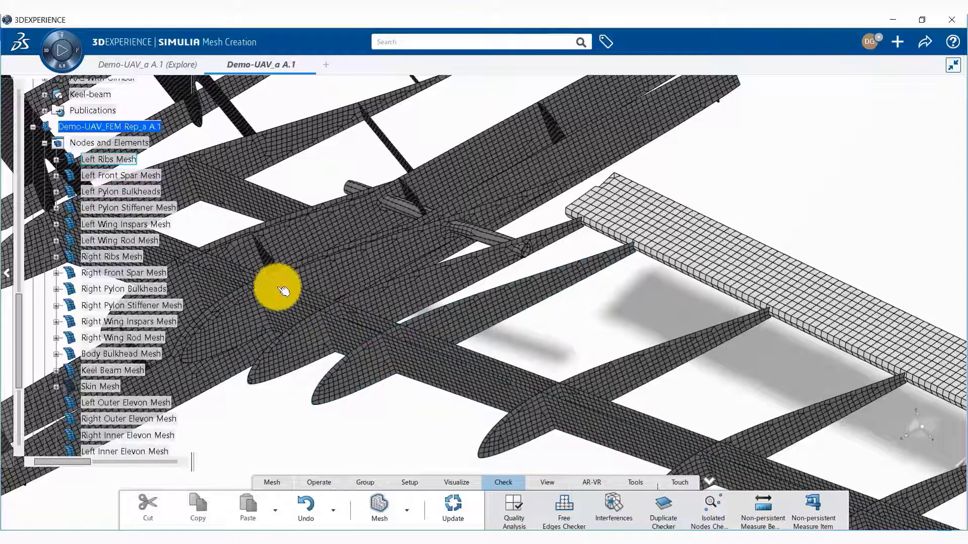
double_click(103, 159)
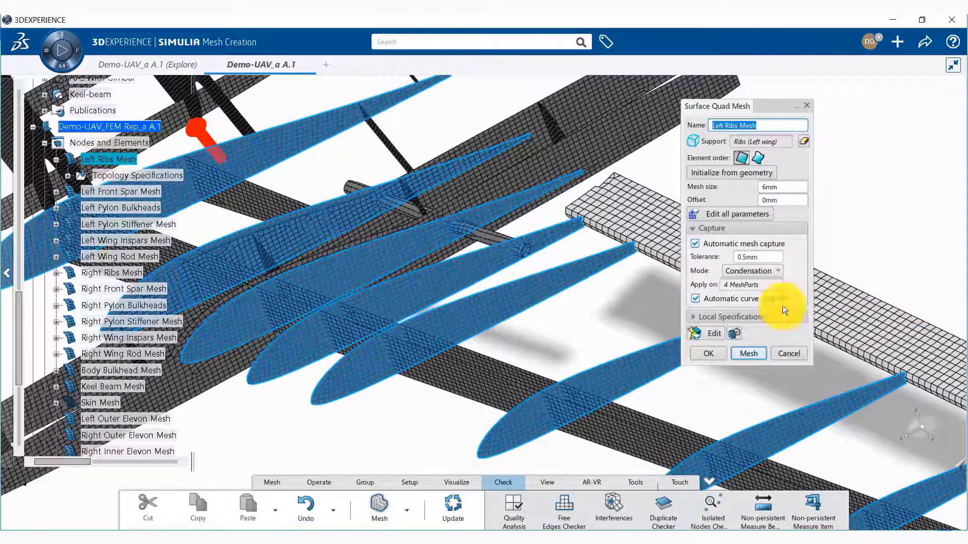
left_click(746, 287)
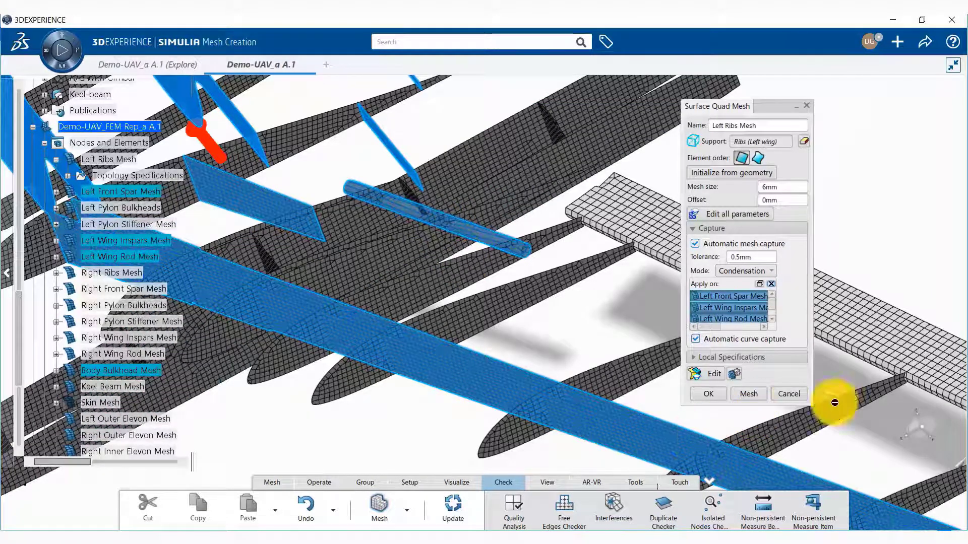
left_click(788, 394)
middle_click_drag(568, 332, 573, 292)
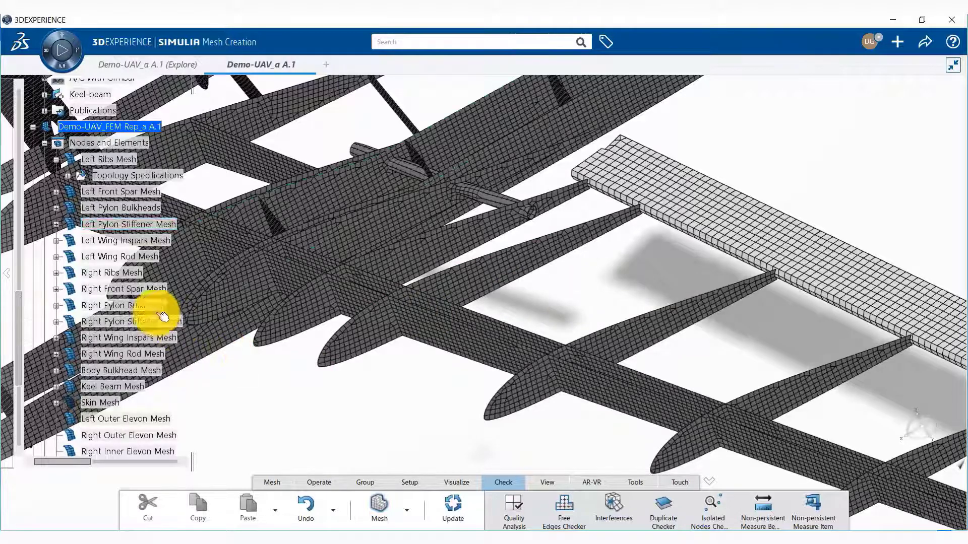
- Delete the Left Inner Elevon Mesh from the specification tree
scroll(163, 317, "down", 2)
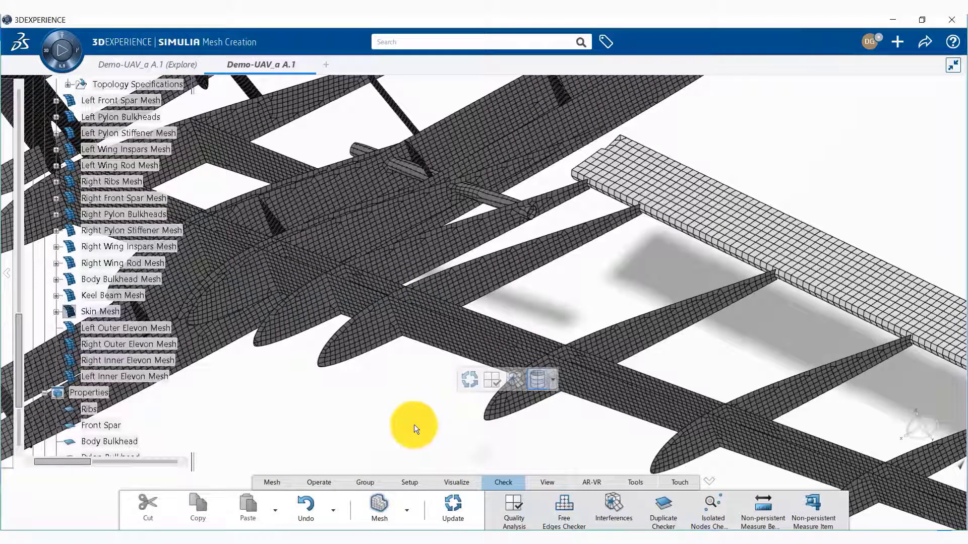
scroll(177, 393, "down", 2)
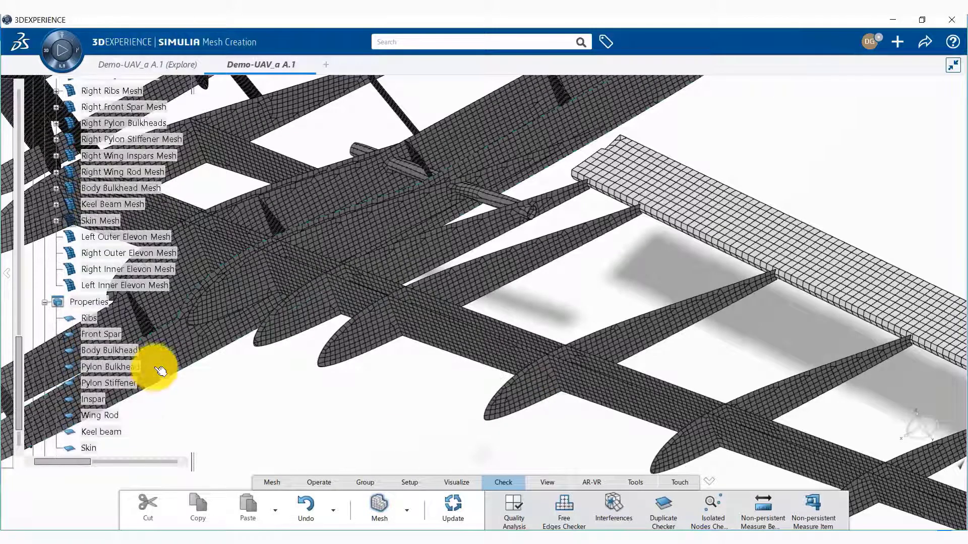
left_click(140, 285)
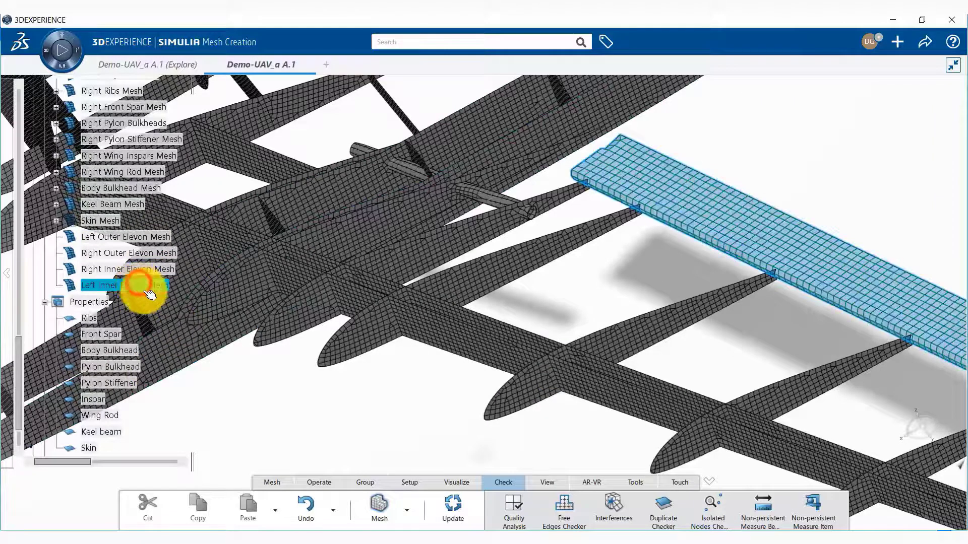
right_click(143, 283)
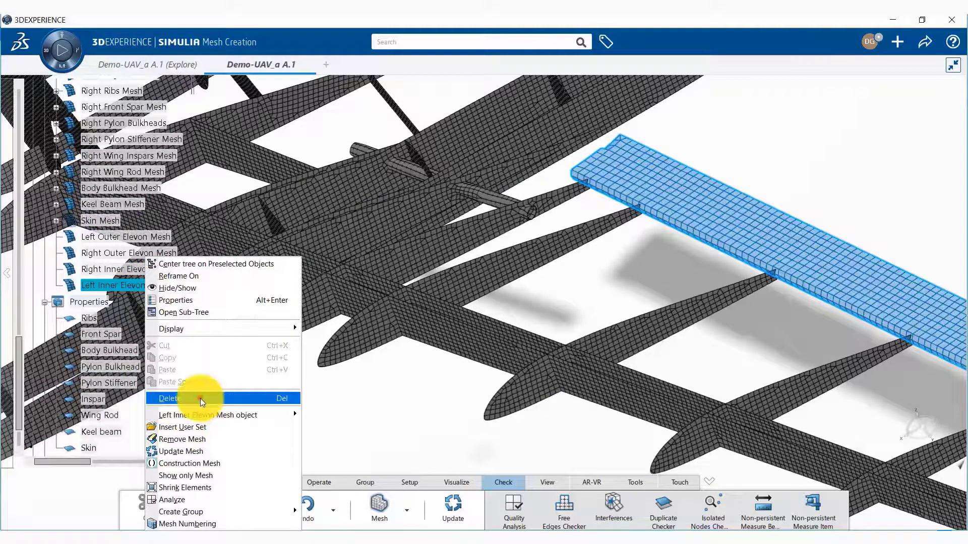
left_click(201, 399)
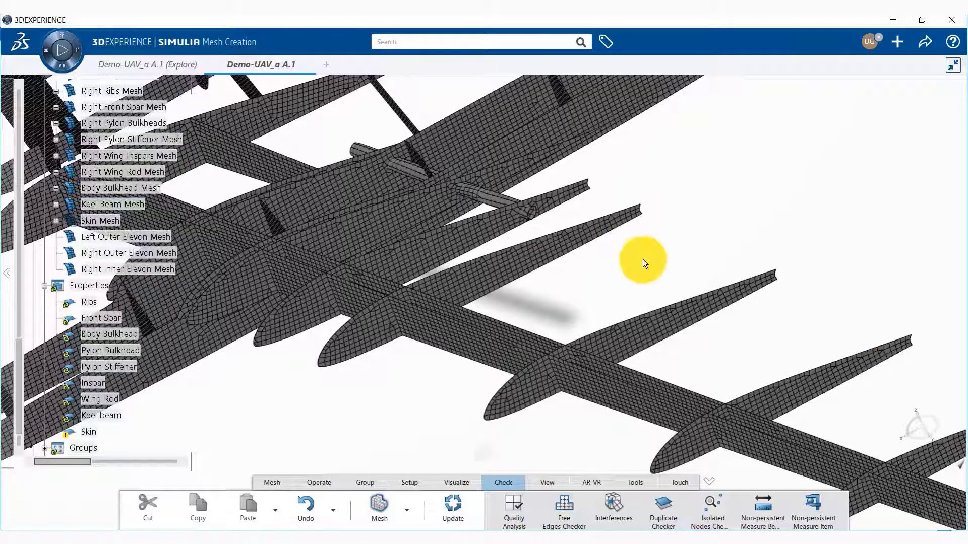
scroll(89, 255, "up", 6)
- Show the Positionned Aircraft geometry again and orbit to look along the wing
scroll(98, 251, "up", 15)
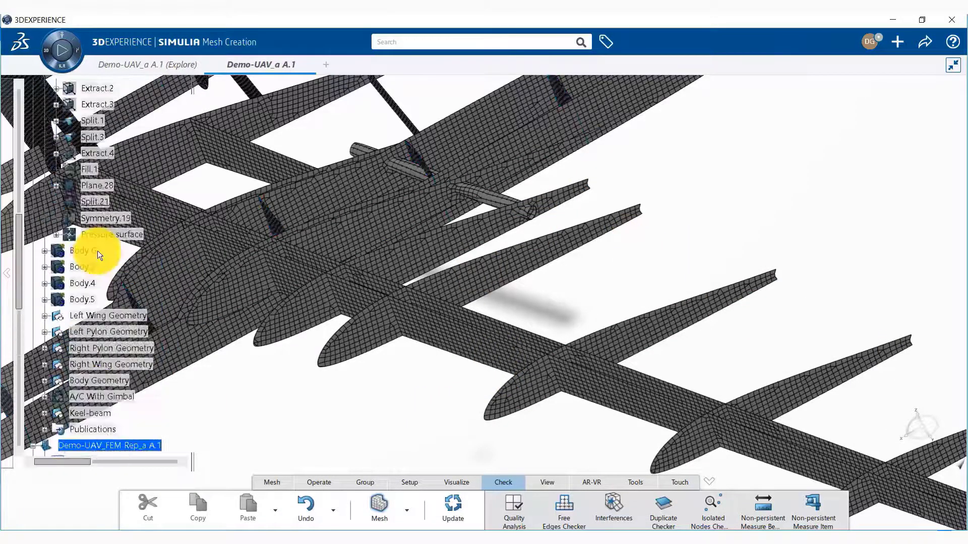
scroll(109, 259, "down", 3)
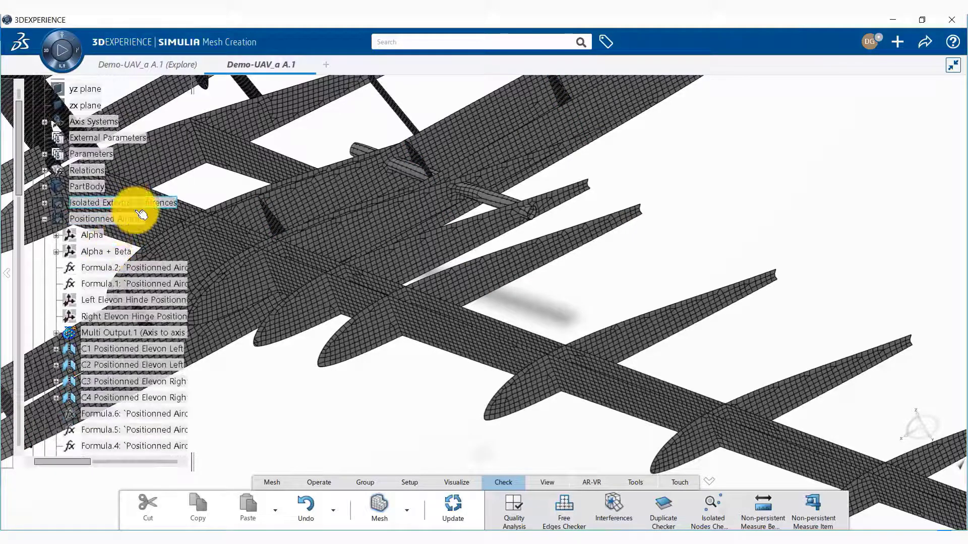
right_click(125, 217)
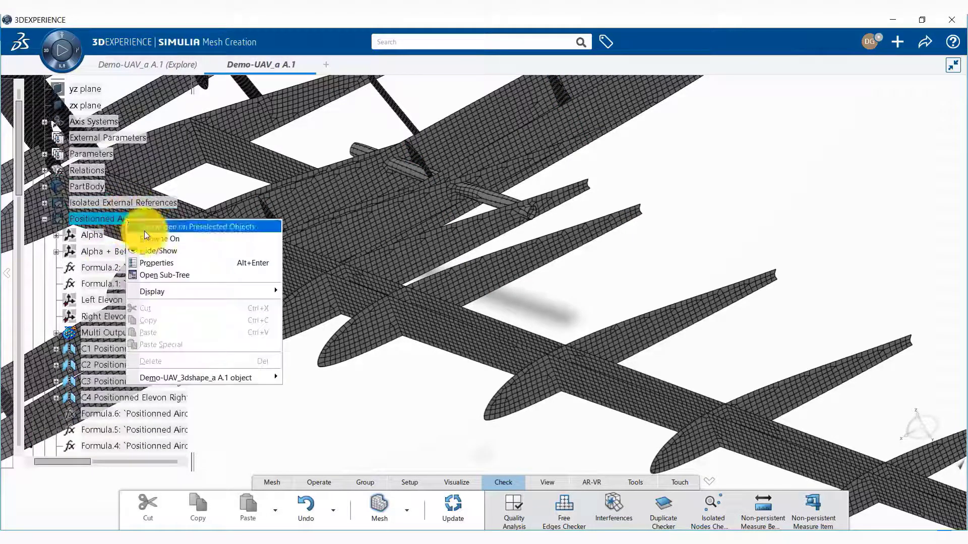
left_click(172, 241)
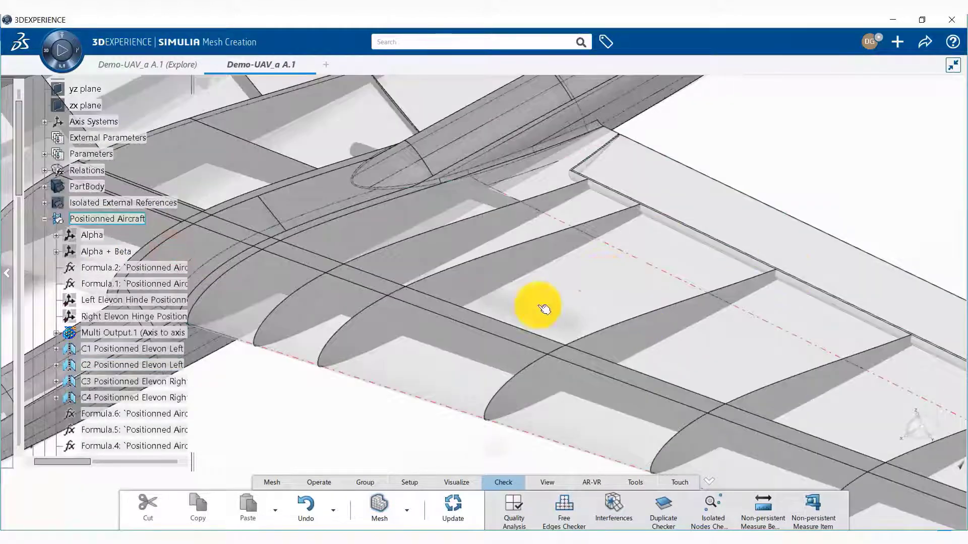
middle_click_drag(793, 160, 666, 154)
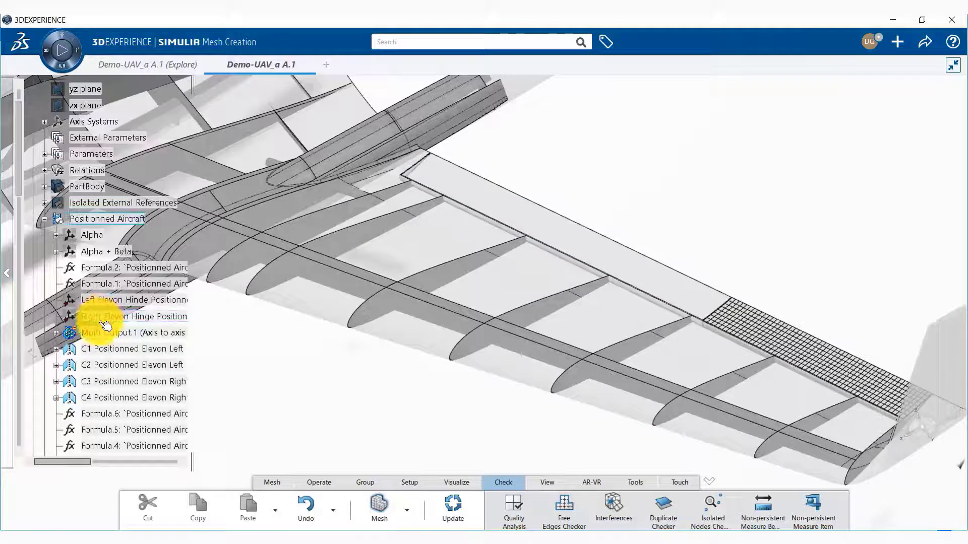
scroll(105, 323, "down", 2)
scroll(106, 328, "down", 1)
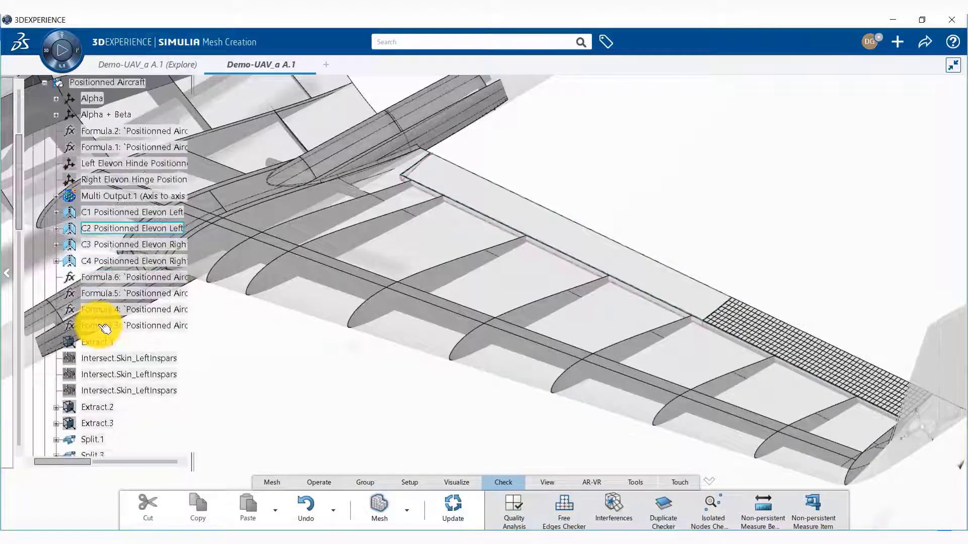
left_click(139, 328)
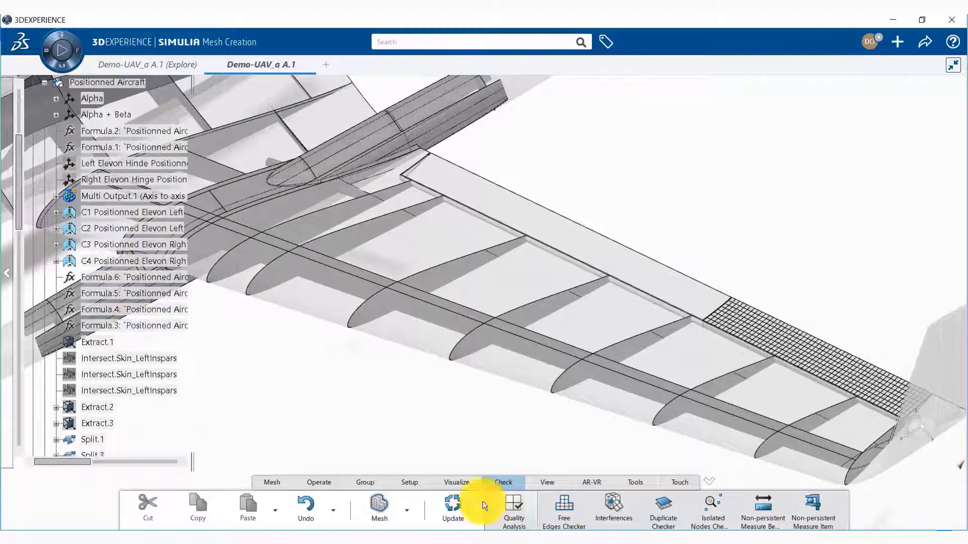
- Start a new Surface Quad Mesh from the meshing commands
left_click(282, 480)
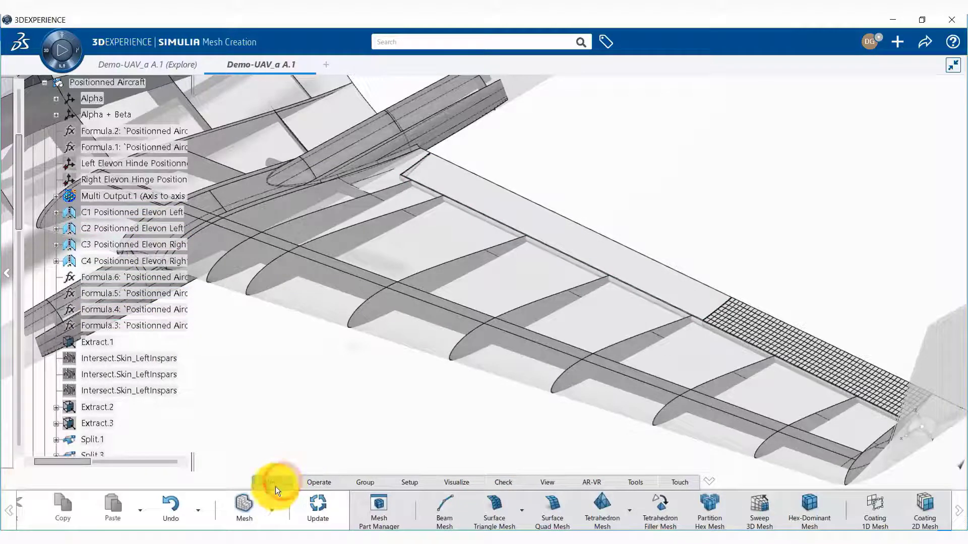
scroll(111, 303, "down", 3)
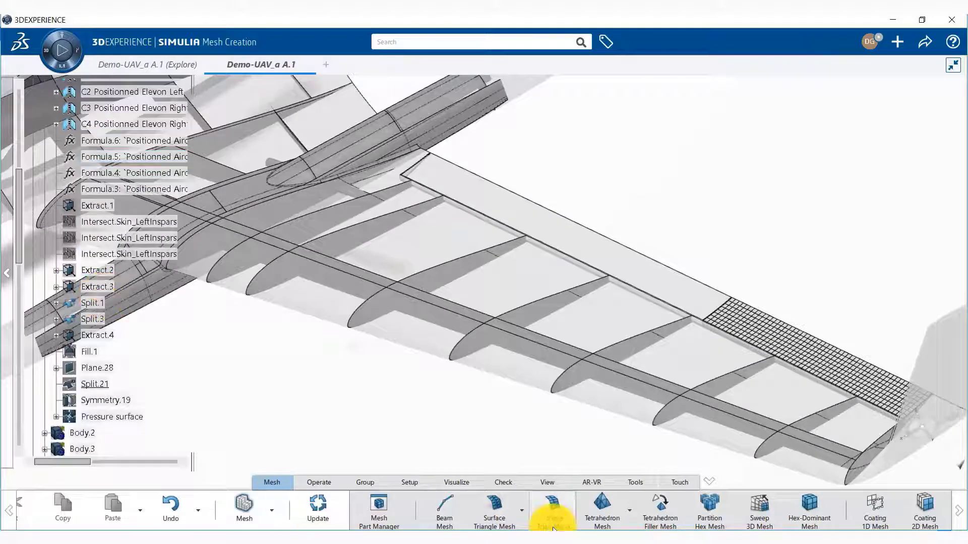
scroll(147, 309, "down", 2)
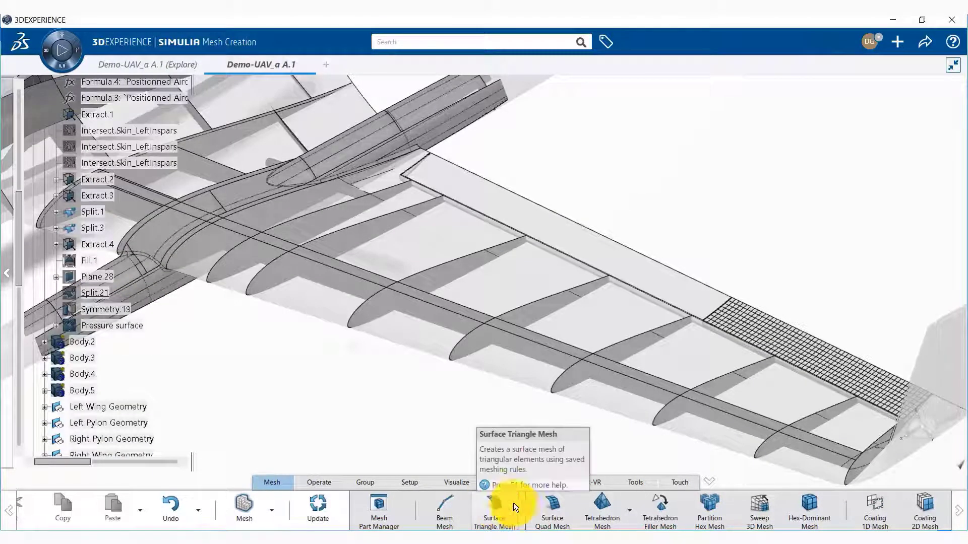
left_click(555, 508)
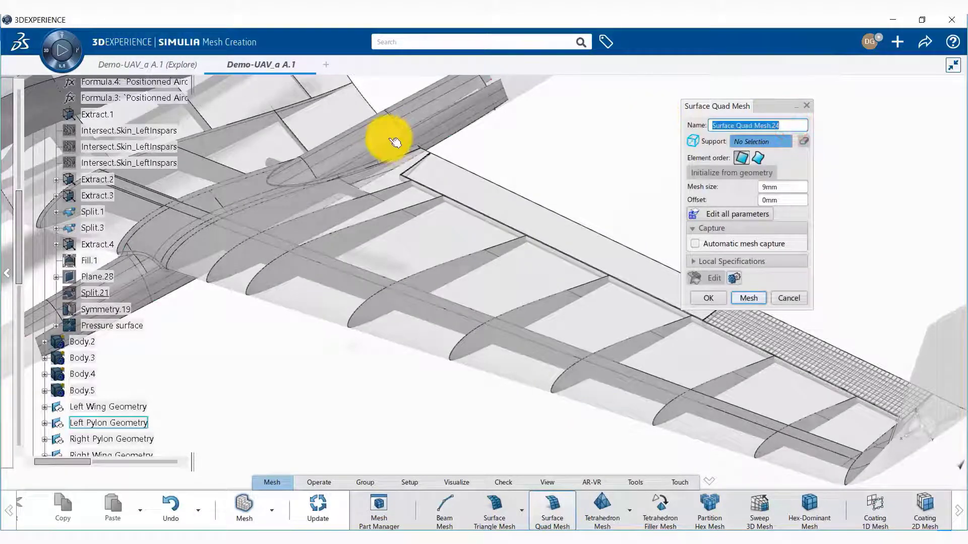
- Name the surface quad mesh 'Left Inner Elevon Mesh'
scroll(129, 207, "down", 6)
scroll(131, 209, "down", 4)
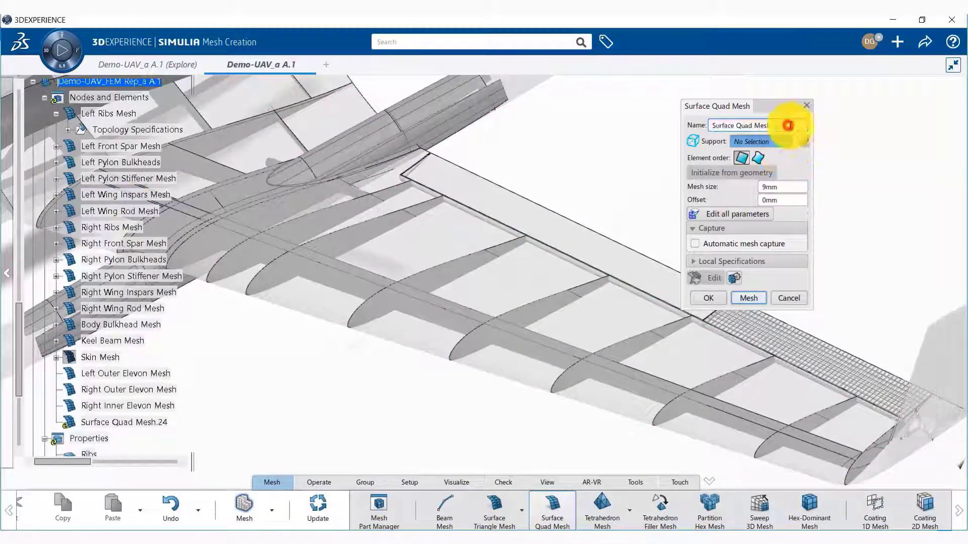
key("BackSpace")
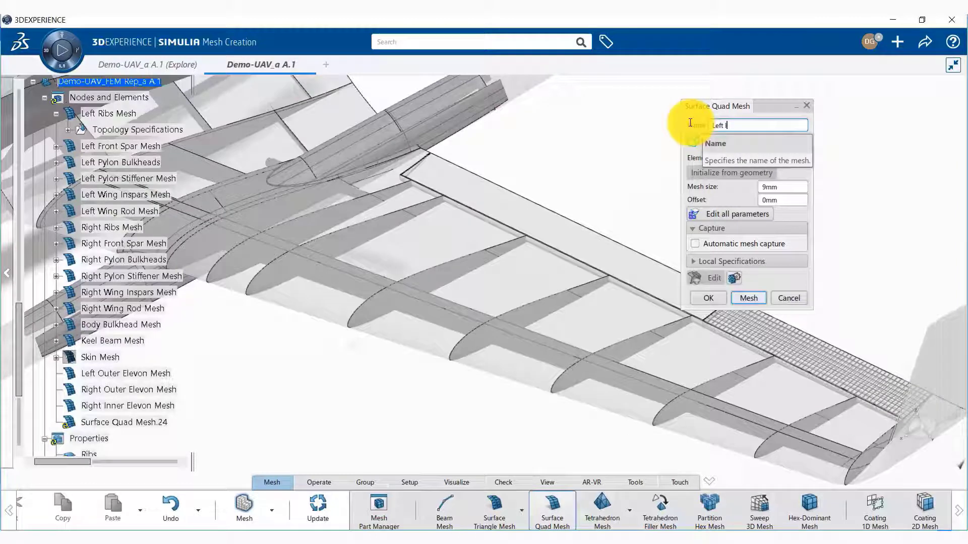
type("Left Inner Elevon ")
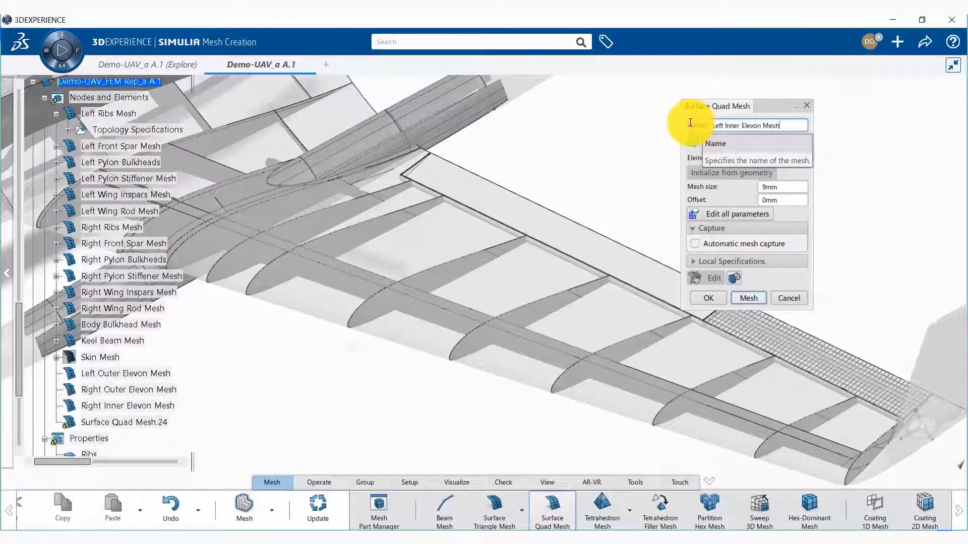
type("Mesh")
double_click(794, 188)
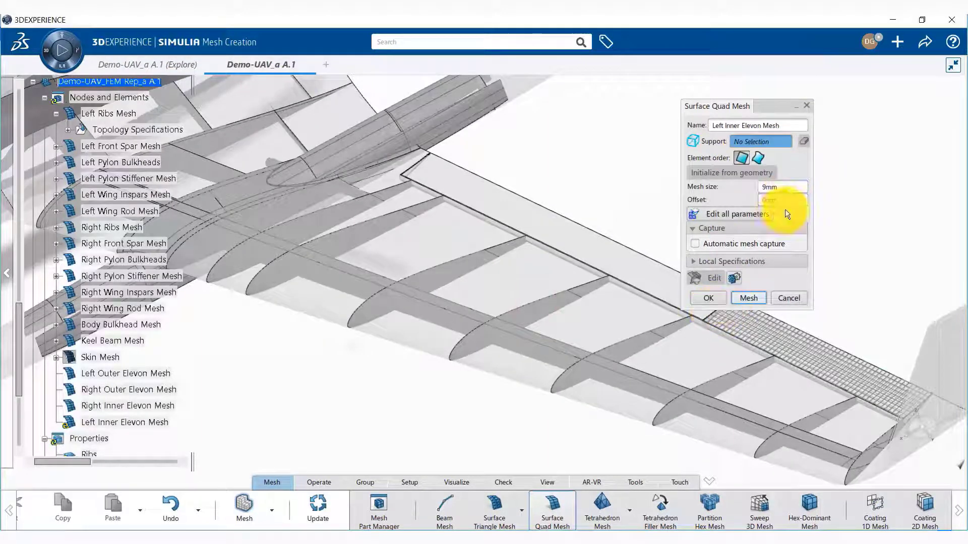
- Mesh the C2 Positionned Elevon Left surface with 9mm quads and confirm the mesh
left_click(764, 141)
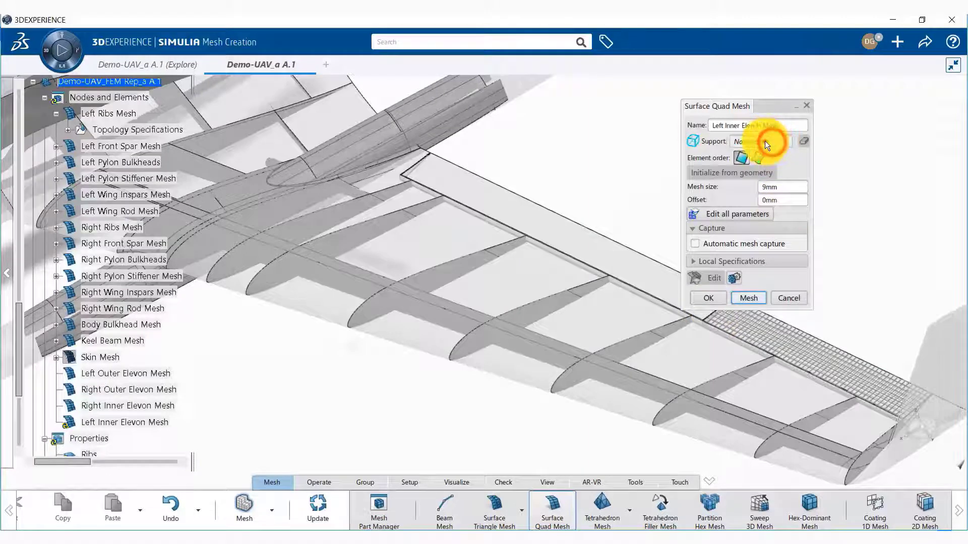
scroll(161, 195, "up", 15)
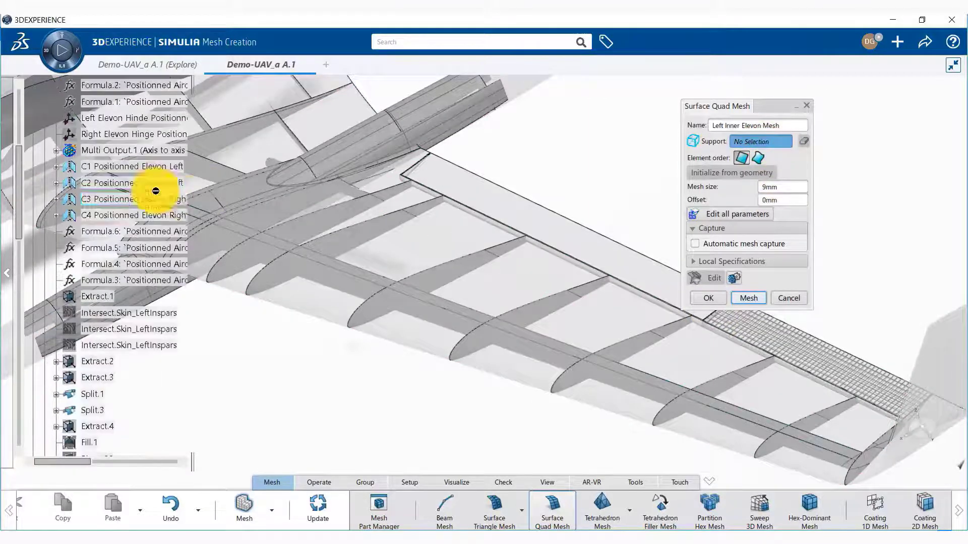
scroll(165, 198, "up", 3)
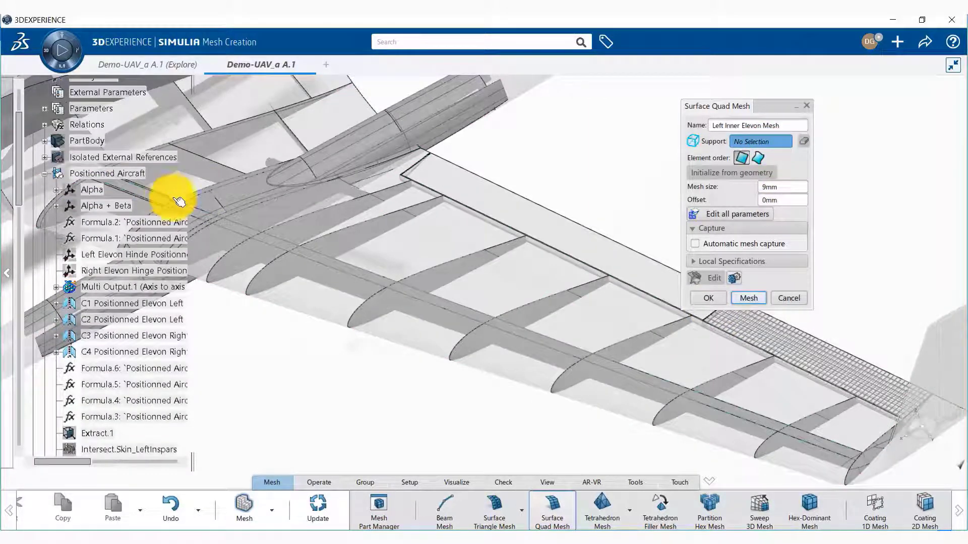
left_click(129, 325)
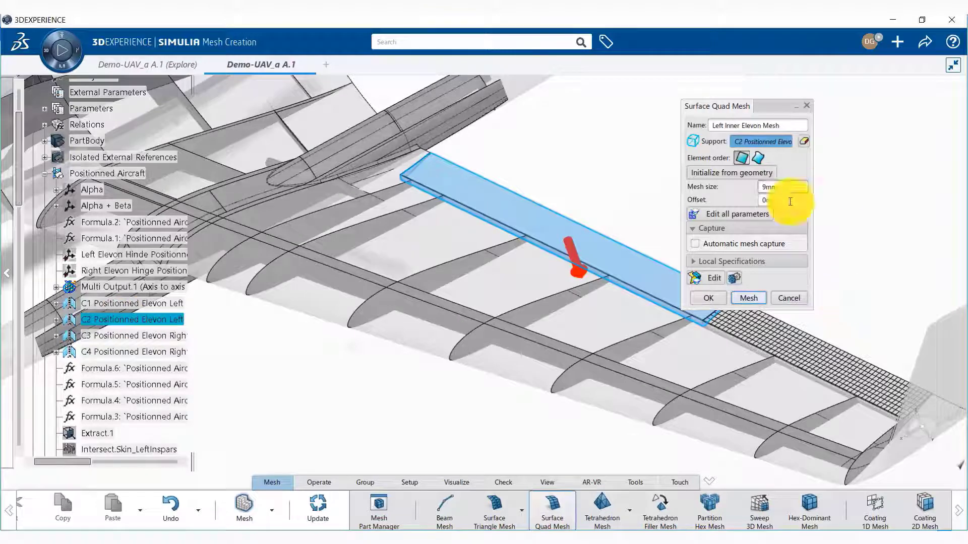
left_click(751, 298)
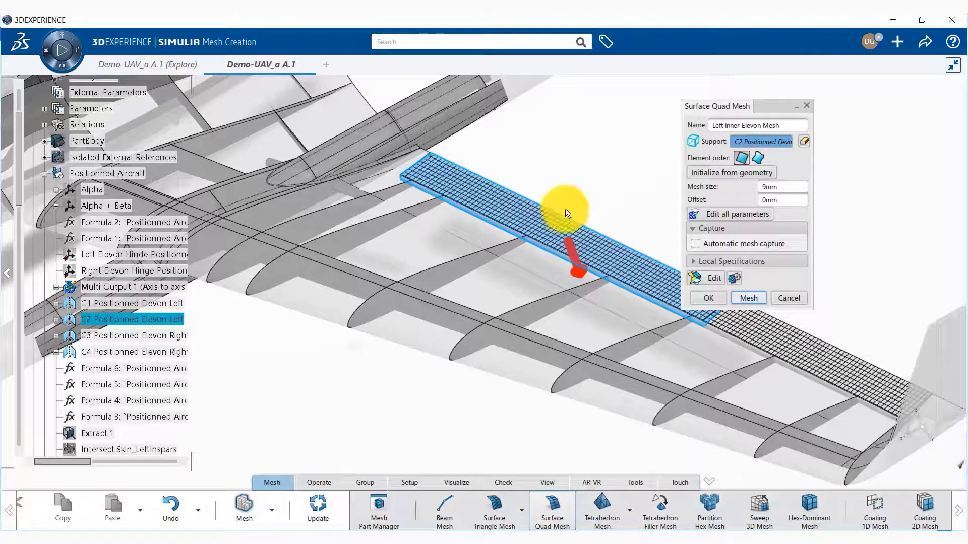
left_click_drag(771, 104, 825, 94)
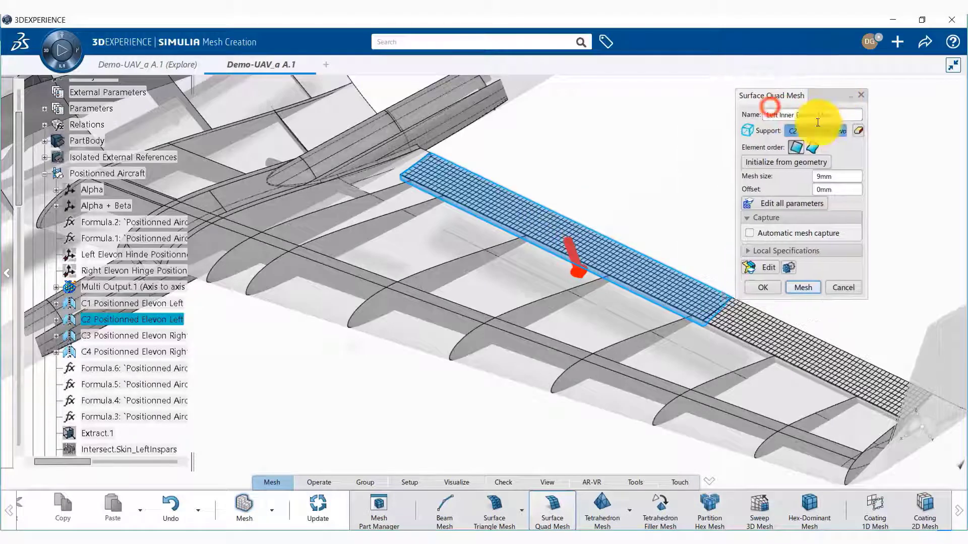
left_click(763, 288)
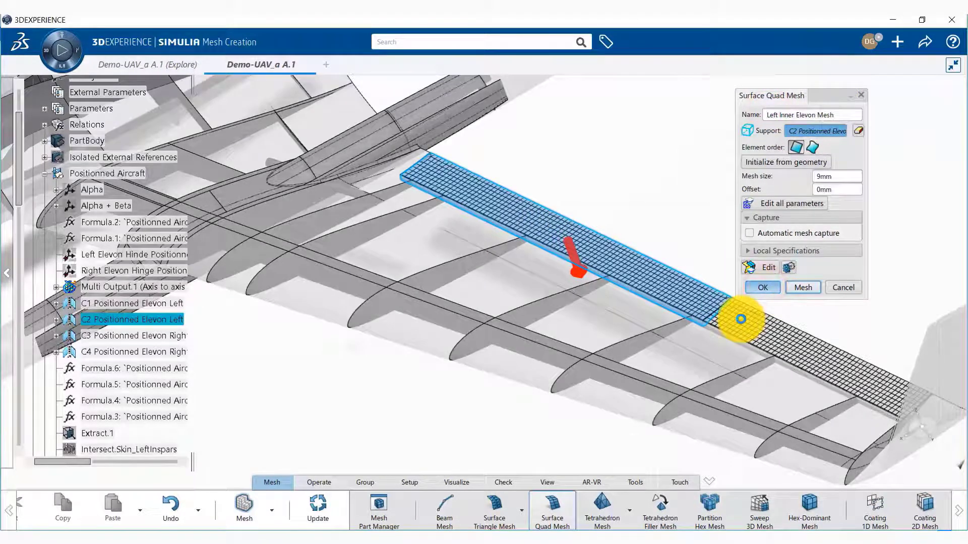
scroll(127, 301, "down", 3)
- Update the model, close the Skin/Properties/FEM Manager error report, and select Skin
scroll(127, 301, "down", 15)
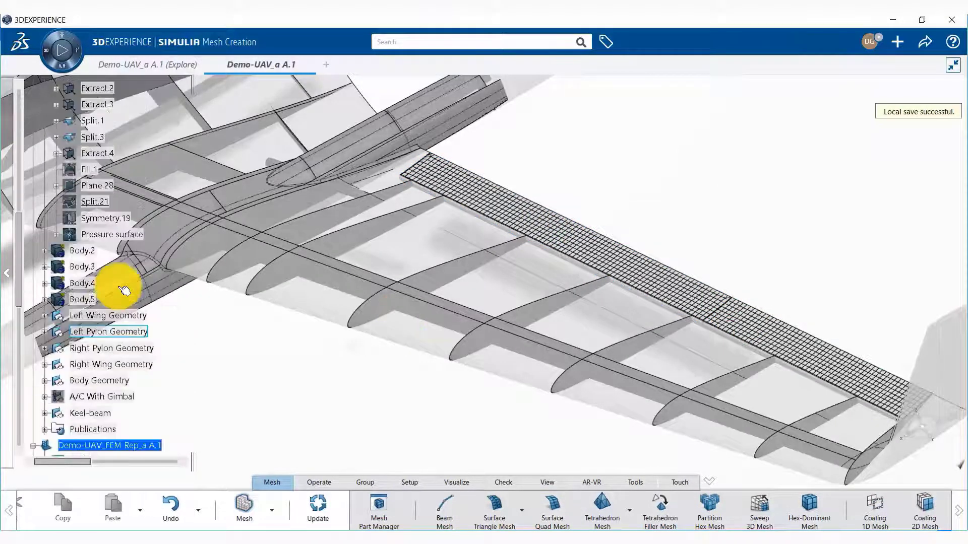
scroll(123, 287, "down", 2)
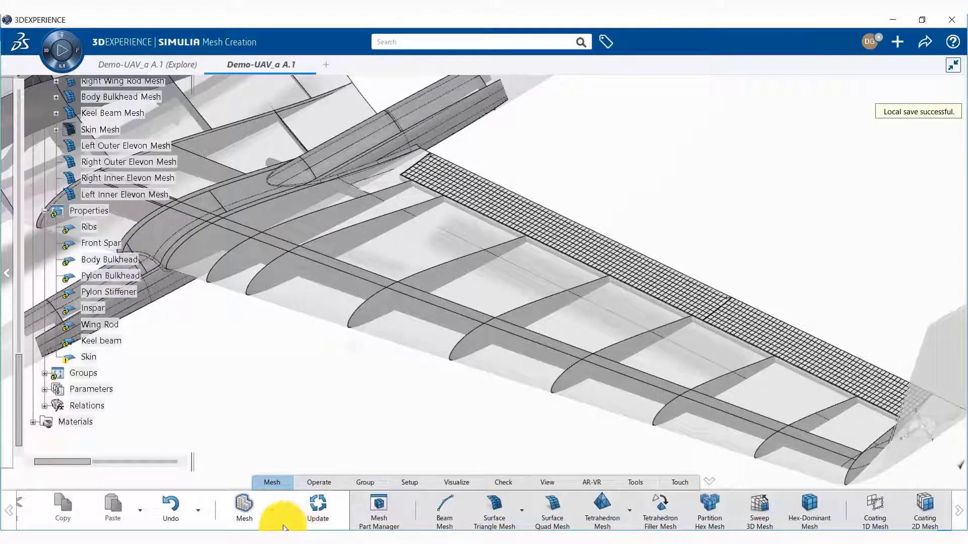
left_click(317, 510)
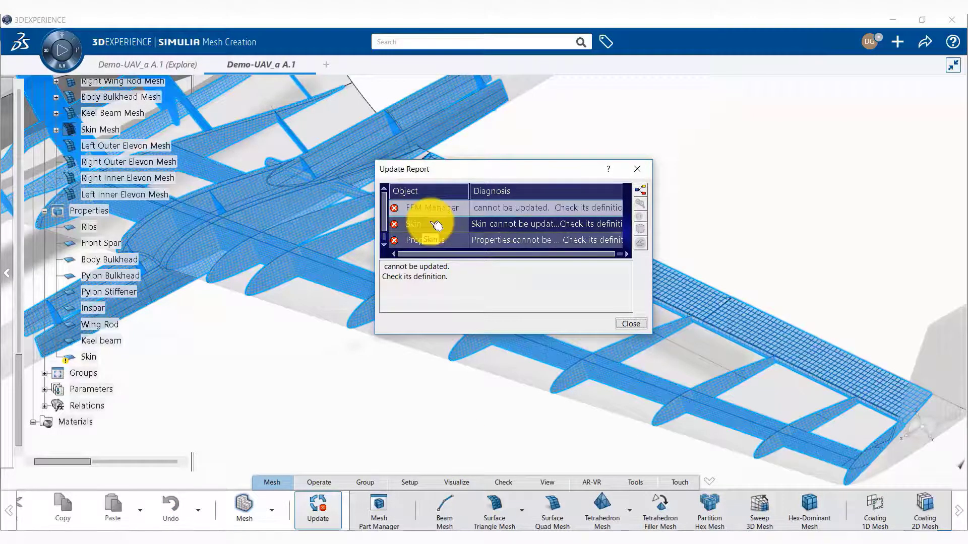
left_click(636, 325)
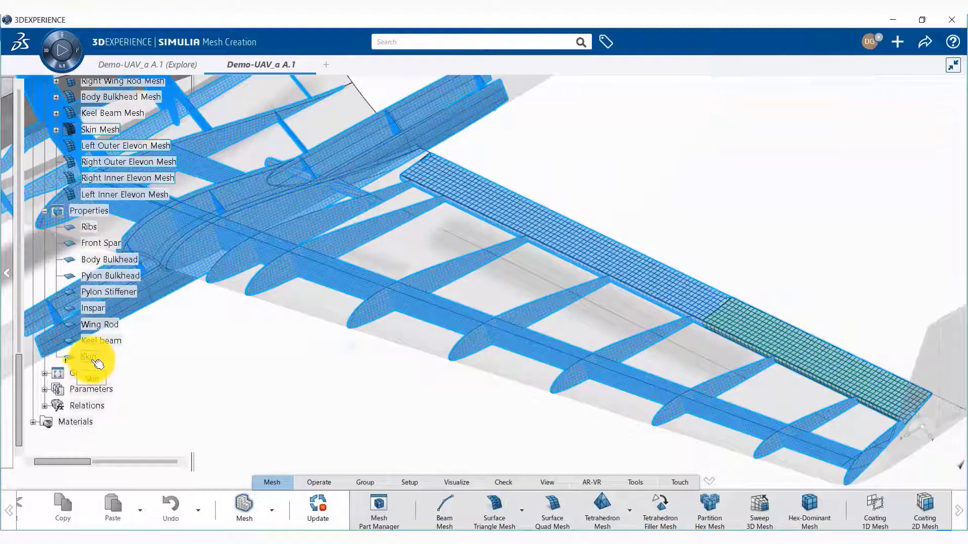
left_click(95, 361)
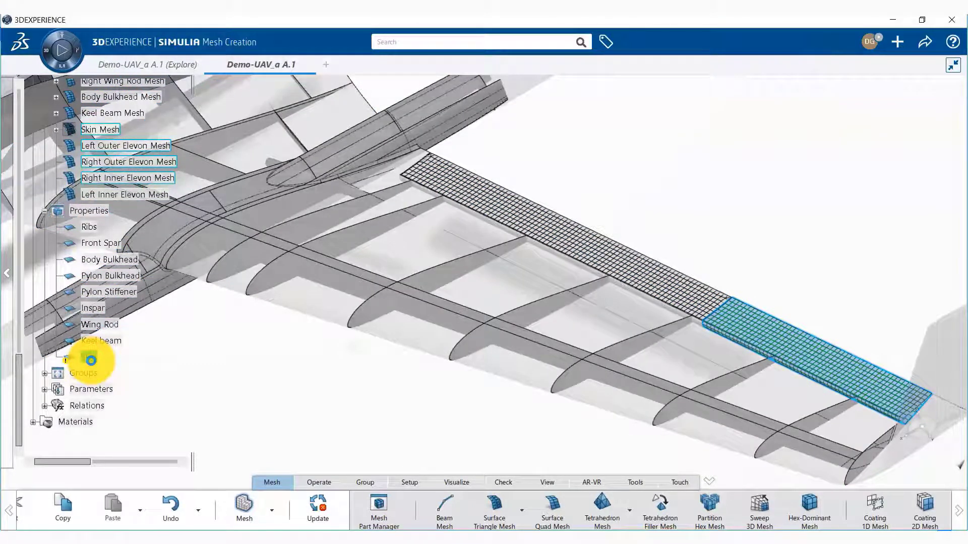
- In the Skin shell section, replace the Deleted support with Left Inner Elevon Mesh
double_click(91, 361)
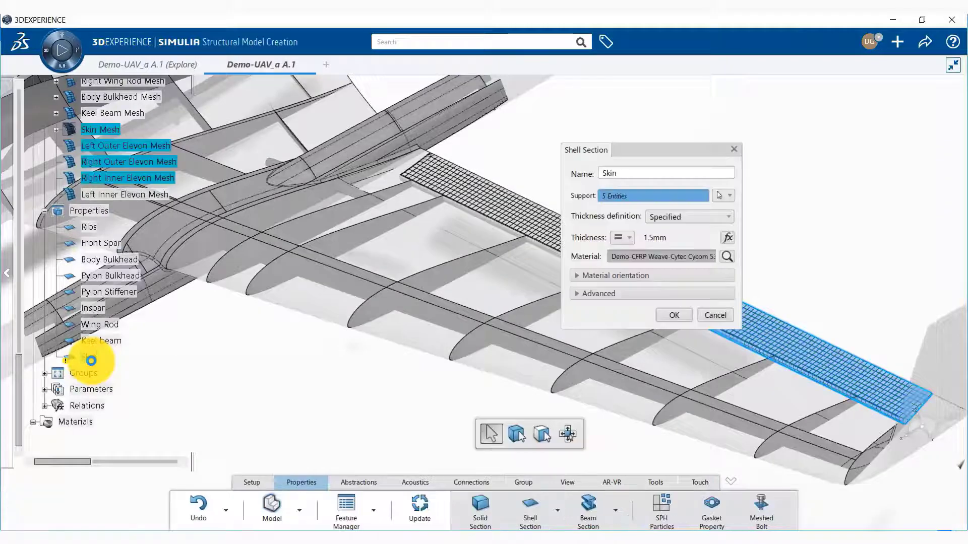
left_click(669, 195)
left_click(692, 195)
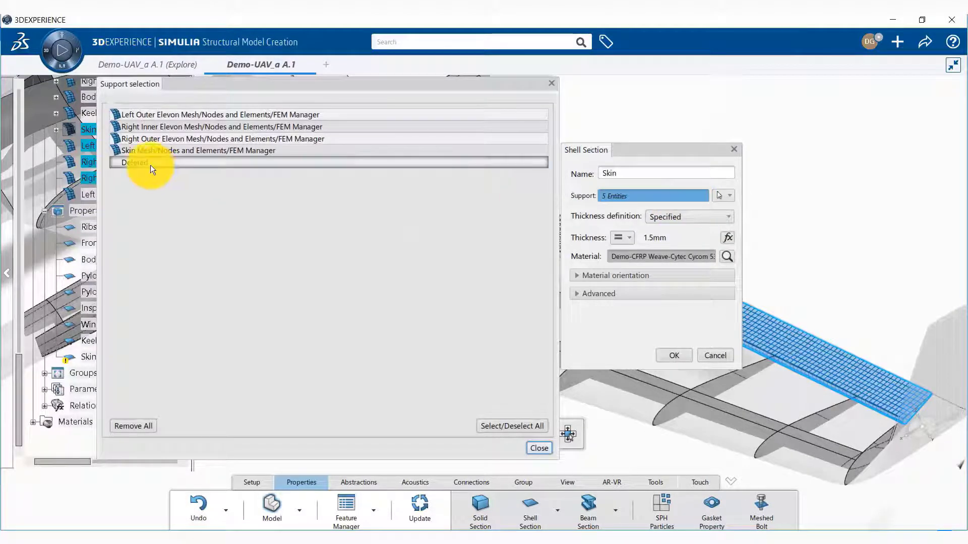
left_click(150, 165)
left_click_drag(229, 85, 462, 92)
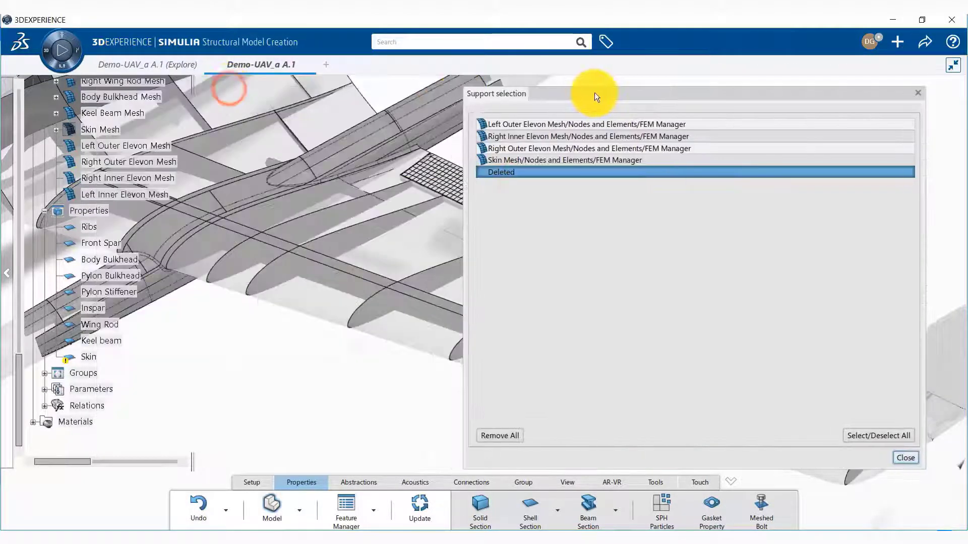
right_click(516, 174)
left_click(540, 179)
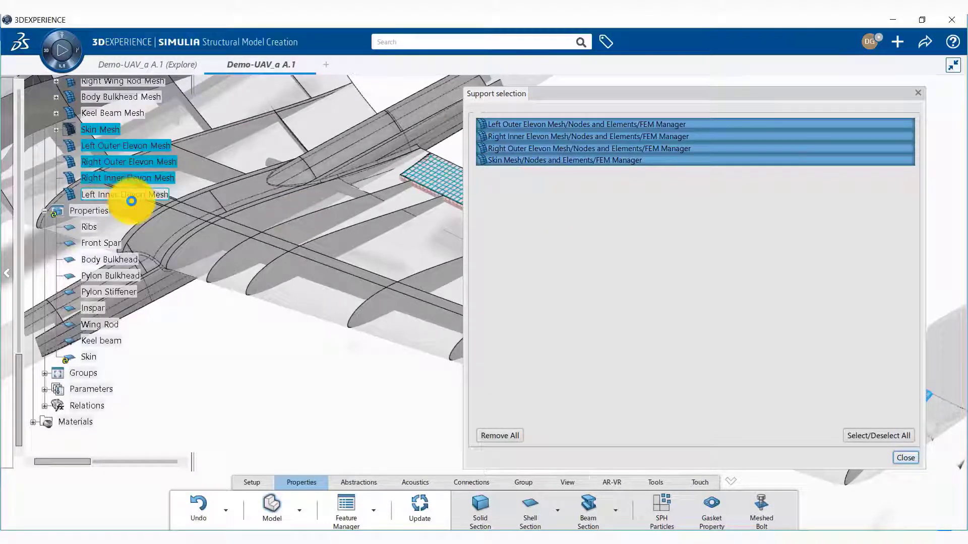
left_click(131, 201)
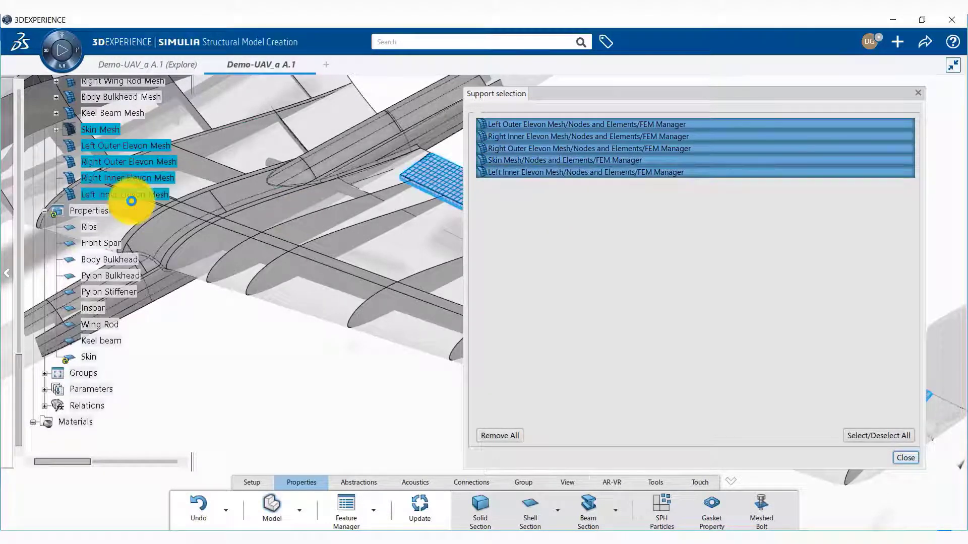
left_click(906, 458)
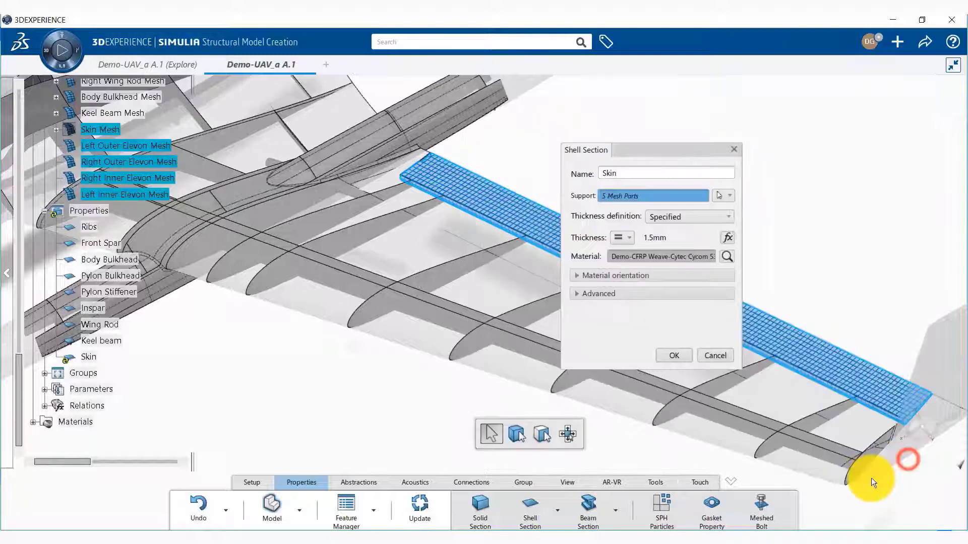
left_click(670, 355)
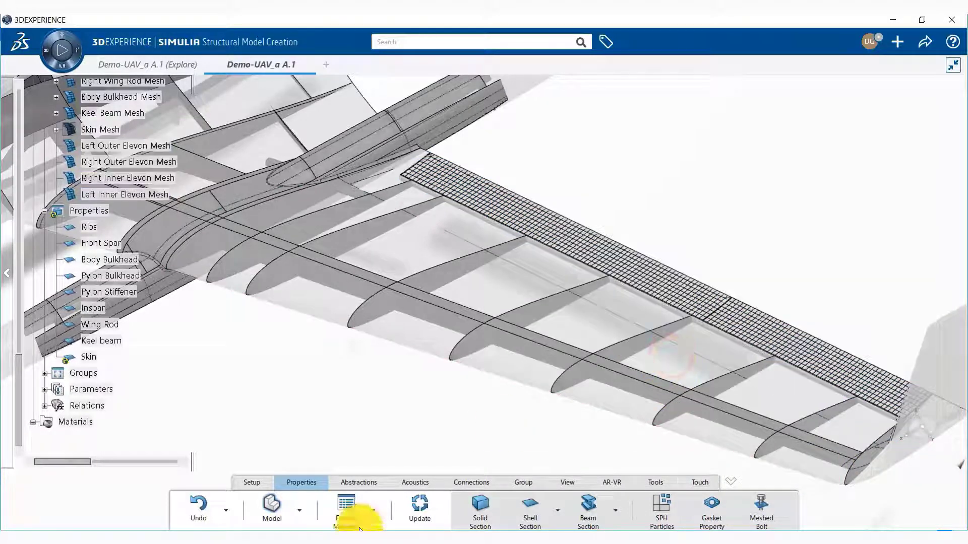